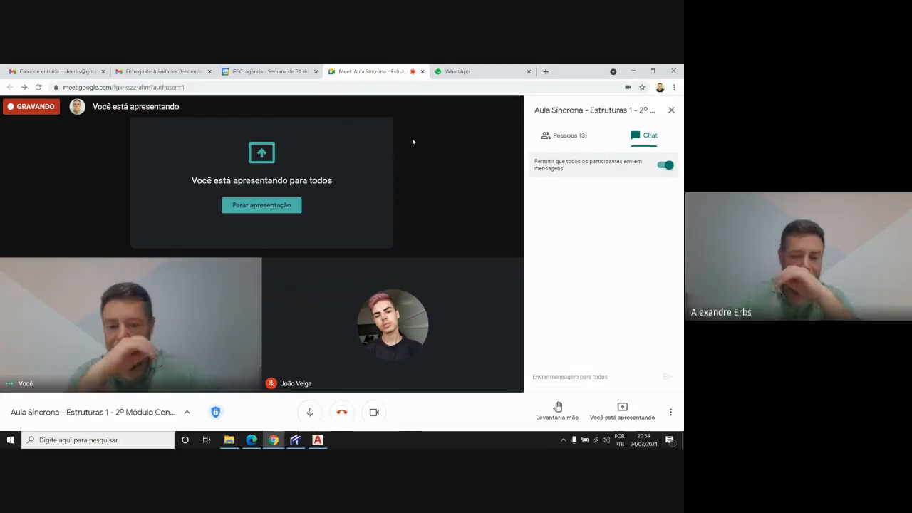
# Switch to Ftool and start a new, empty model
pyautogui.click(296, 440)
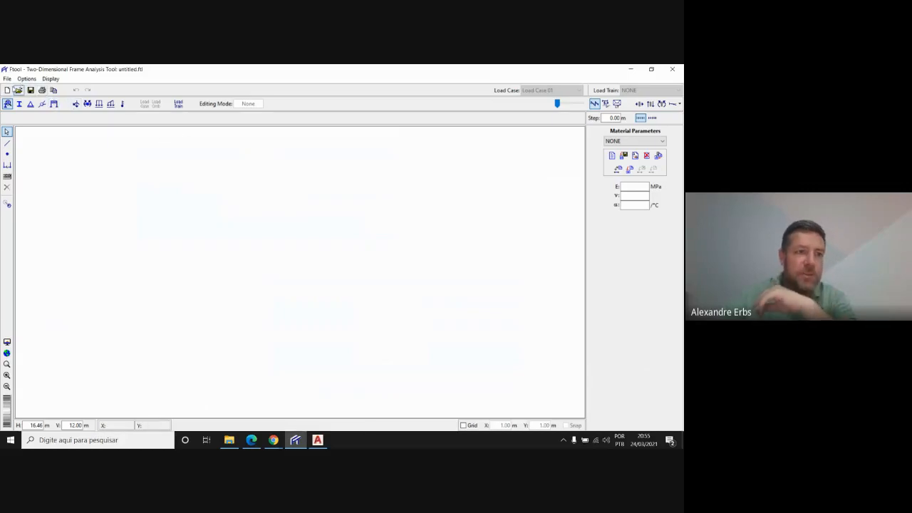
pyautogui.click(7, 90)
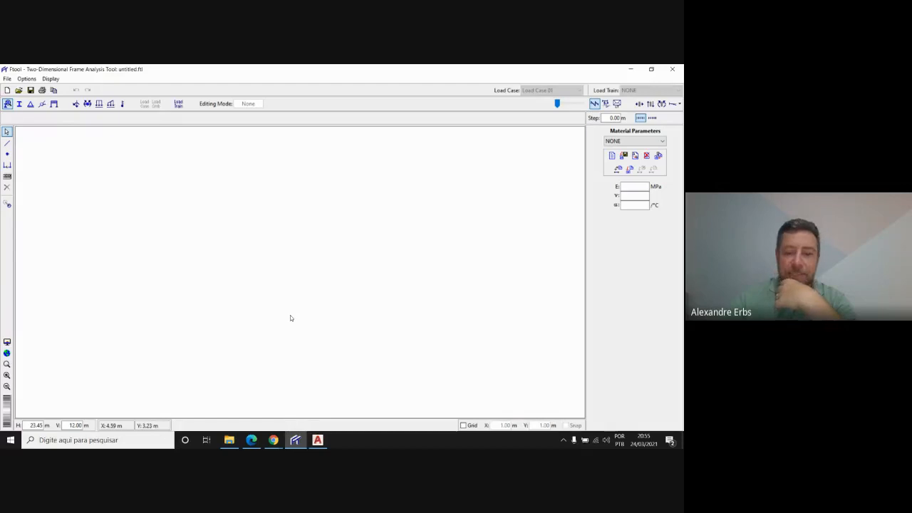
# Switch to AutoCAD and examine the reference beam's loads, supports, span lengths and diagrams in the Reações de apoio drawing
pyautogui.click(325, 441)
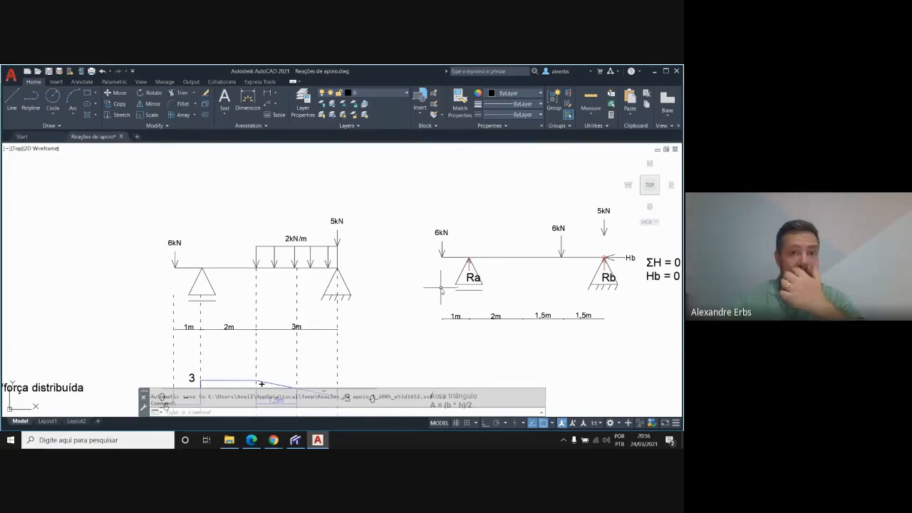
pyautogui.scroll(-3, 479, 268)
pyautogui.scroll(3, 438, 326)
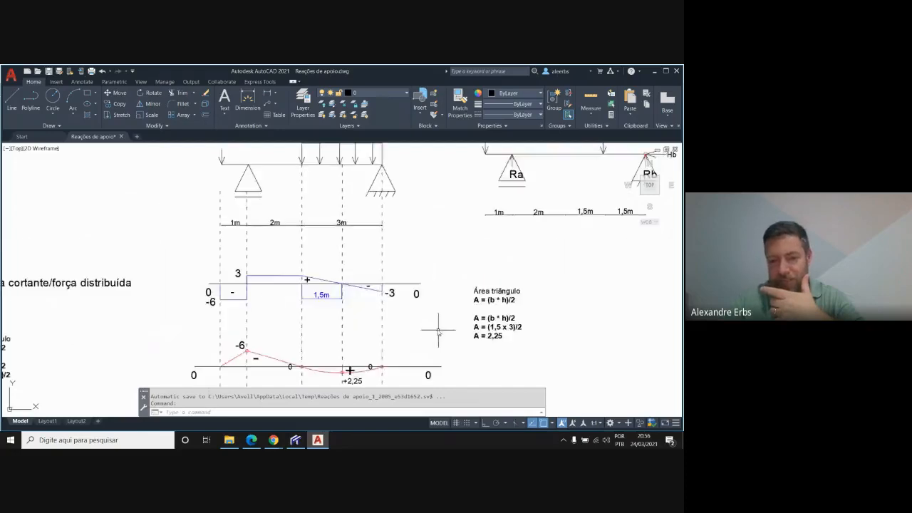
pyautogui.scroll(-3, 350, 371)
pyautogui.scroll(3, 356, 207)
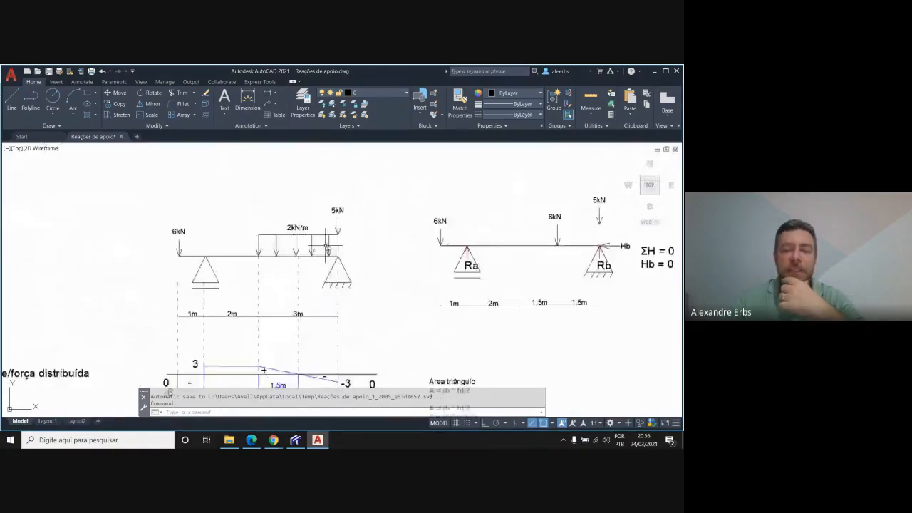
pyautogui.scroll(1, 361, 209)
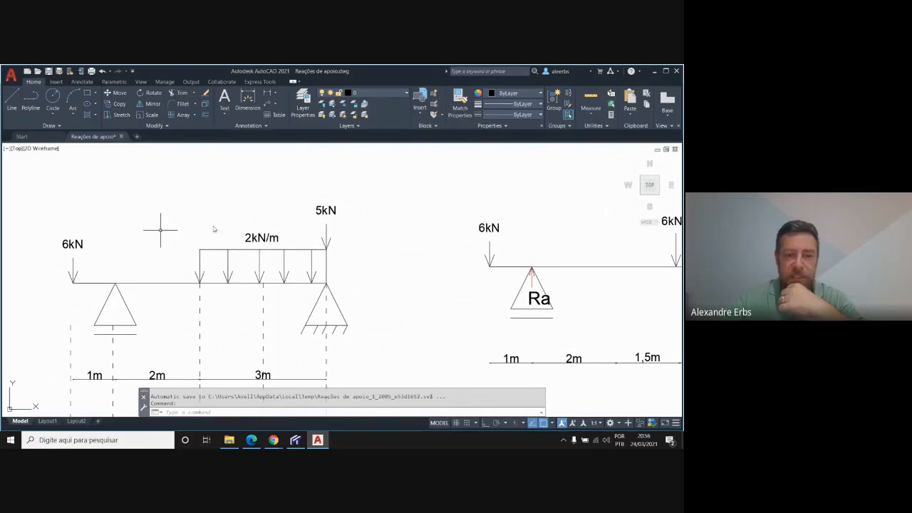
pyautogui.scroll(-3, 468, 225)
pyautogui.scroll(2, 468, 224)
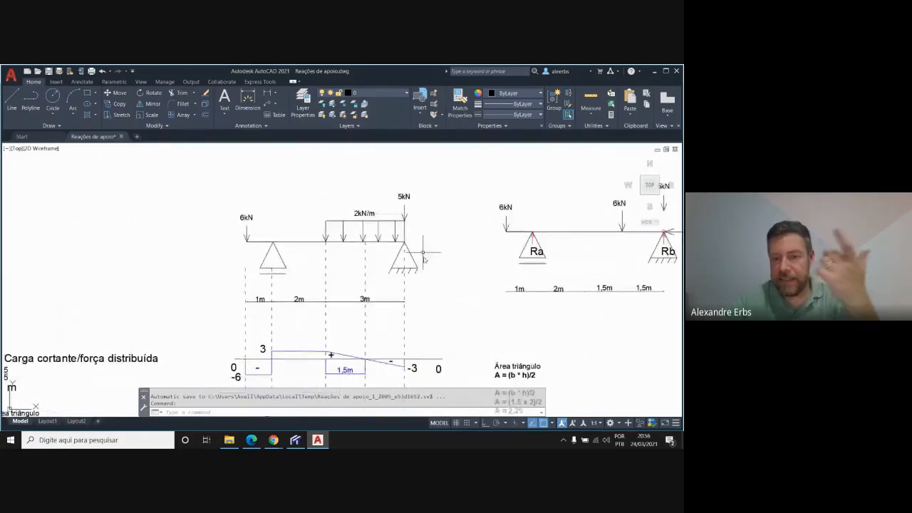
# Return to Ftool and enable a 1.00 m grid with snapping for the empty model
pyautogui.hotkey('alt', 'Tab')
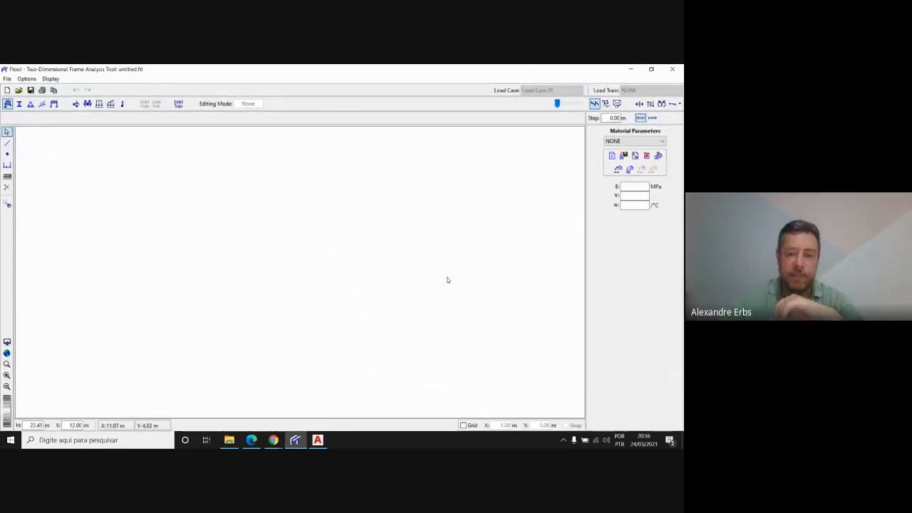
pyautogui.click(464, 425)
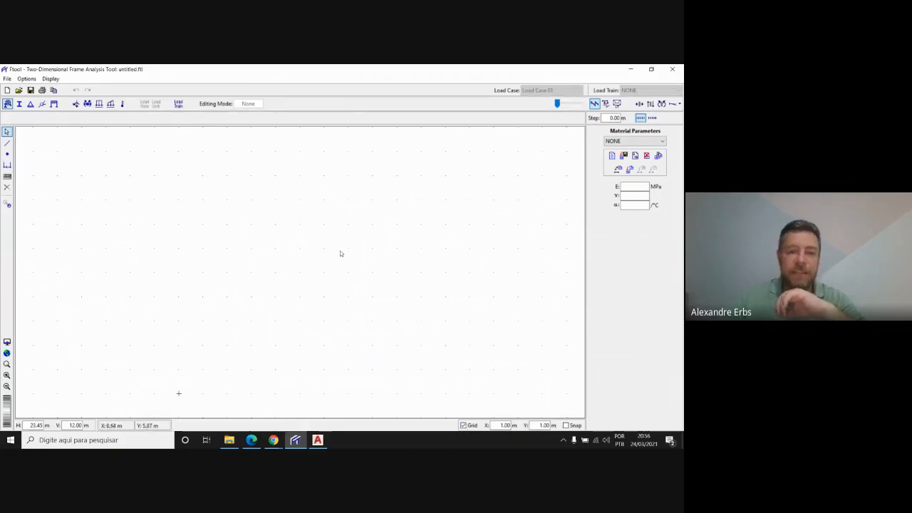
pyautogui.scroll(2, 340, 242)
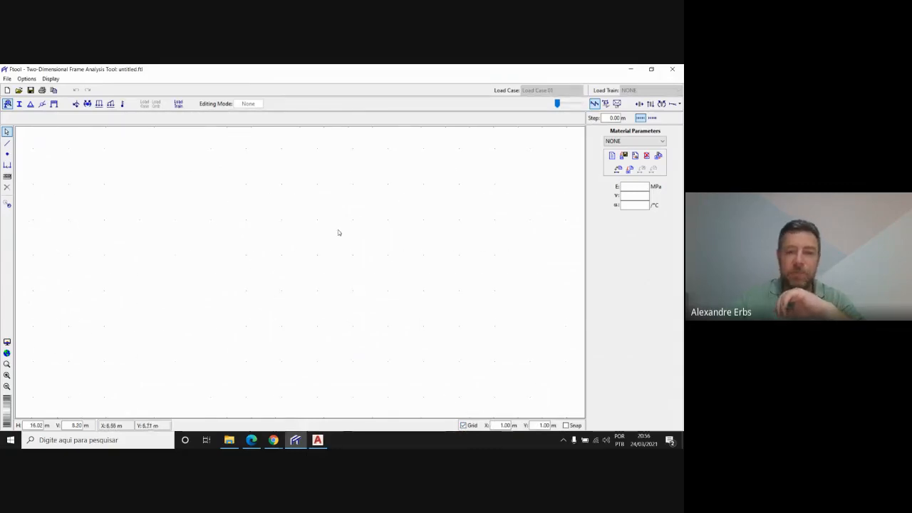
# Place four beam nodes at Y 7.00 m, with X at 1.00, 2.00, 4.00 and 7.00 m, following the AutoCAD drawing
pyautogui.click(7, 154)
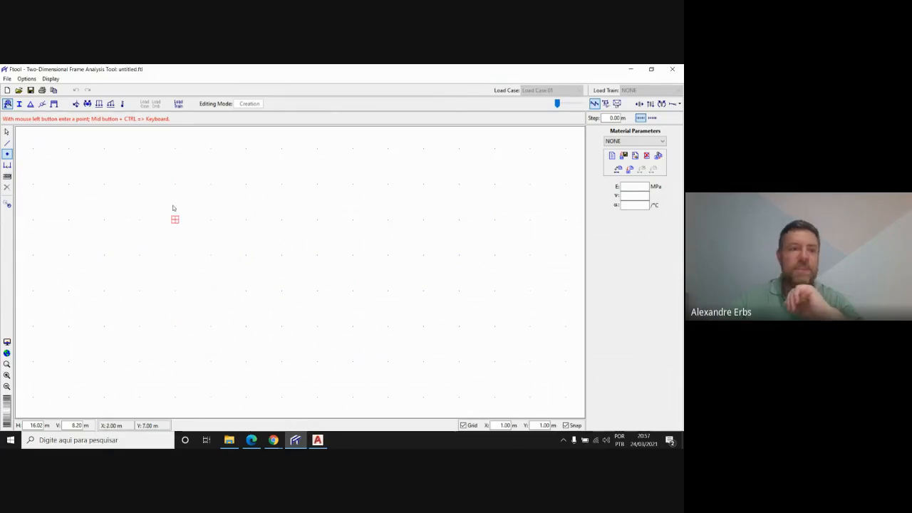
pyautogui.click(8, 154)
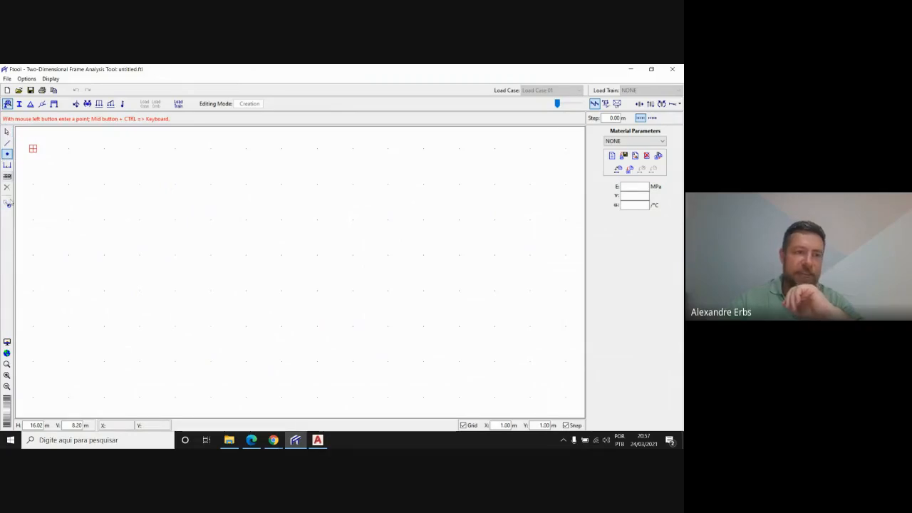
pyautogui.click(7, 154)
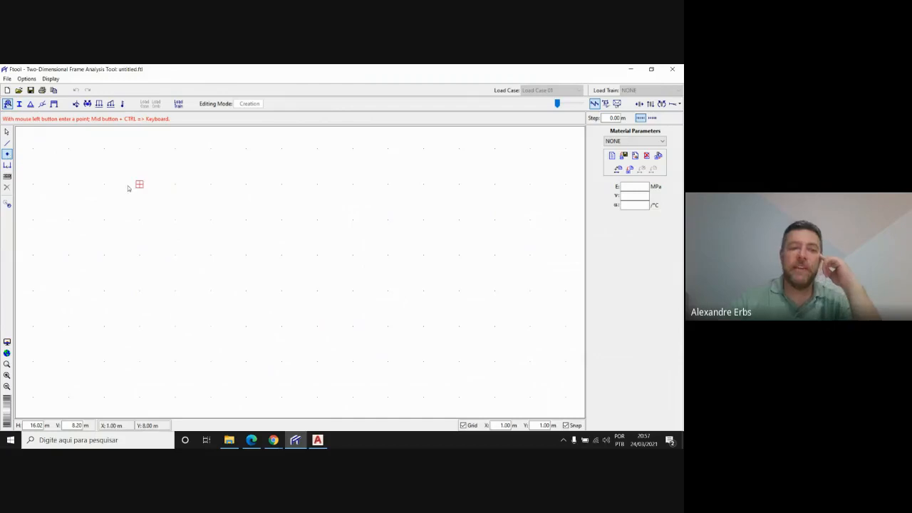
pyautogui.click(318, 439)
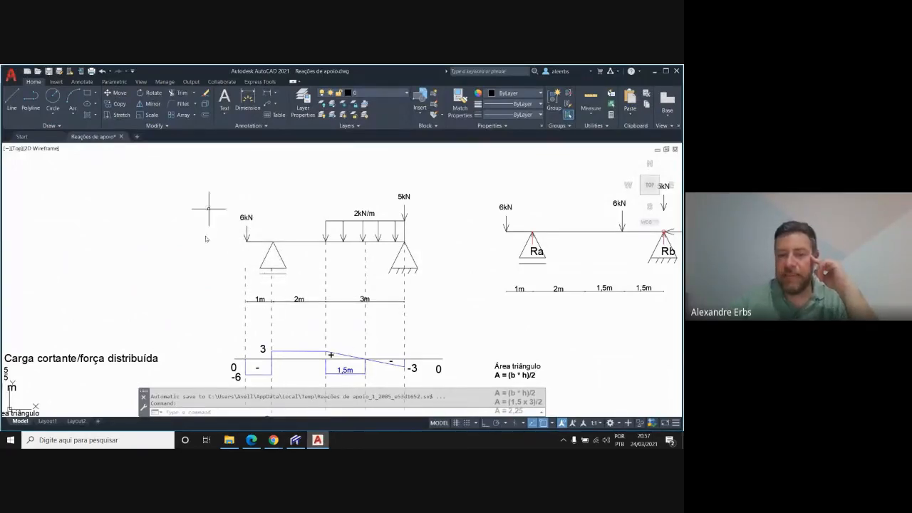
pyautogui.hotkey('alt', 'Tab')
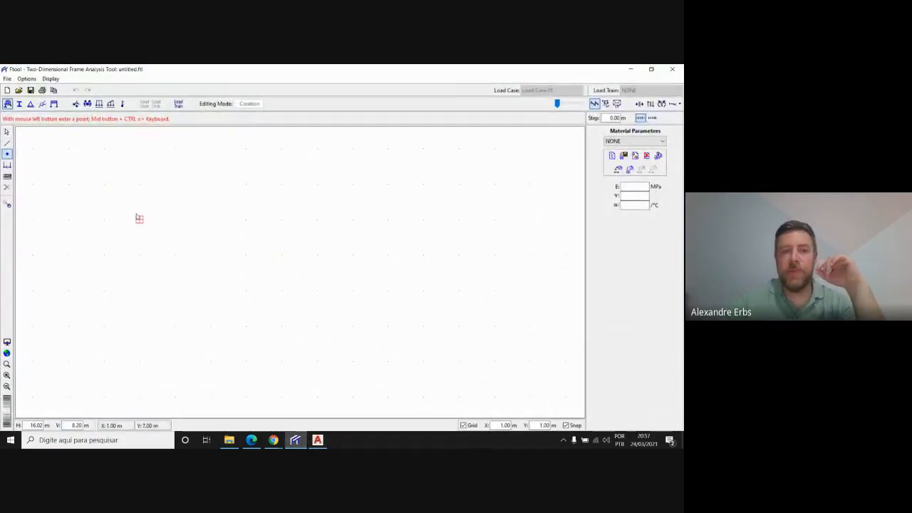
pyautogui.click(139, 219)
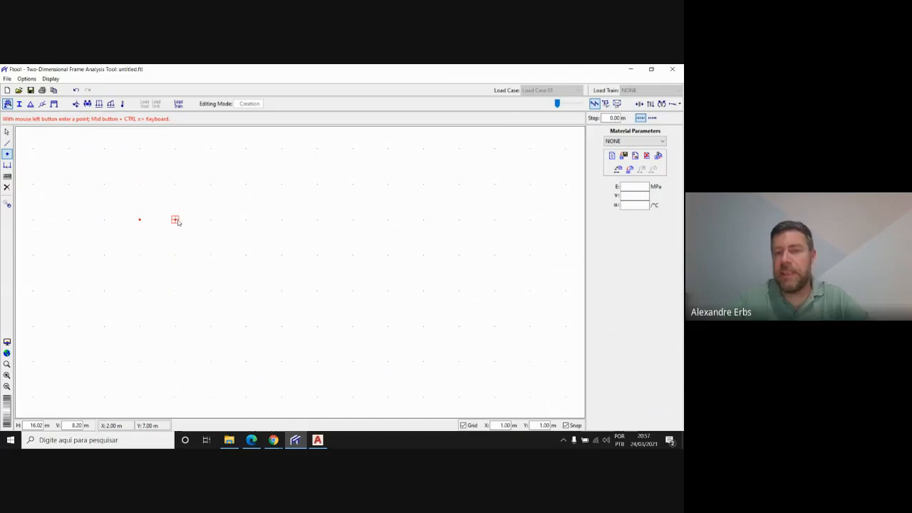
pyautogui.click(247, 220)
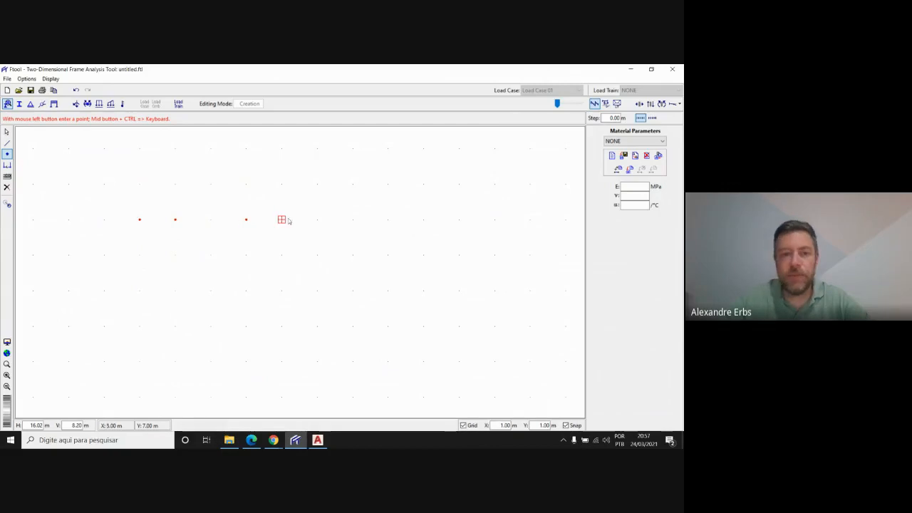
pyautogui.click(346, 222)
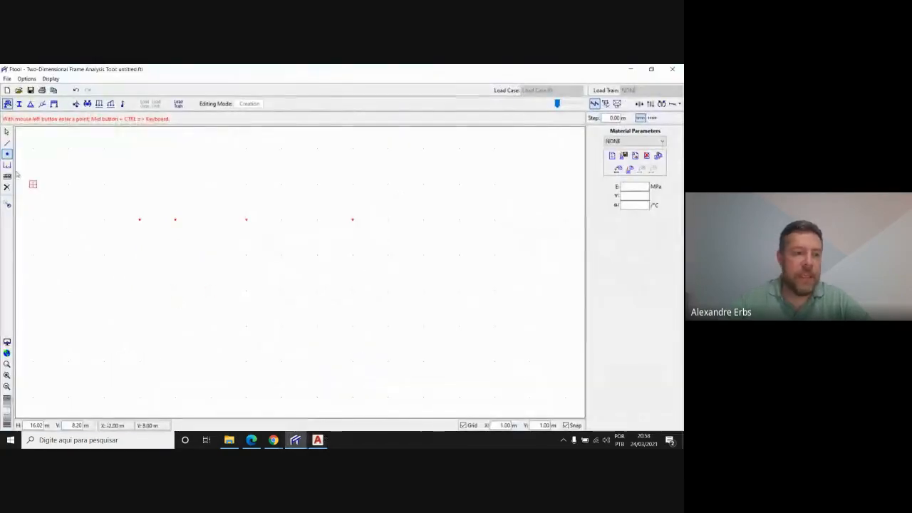
# Add a dimension line for each of the three spans between consecutive nodes, placed 1.00 m below the nodes
pyautogui.click(8, 167)
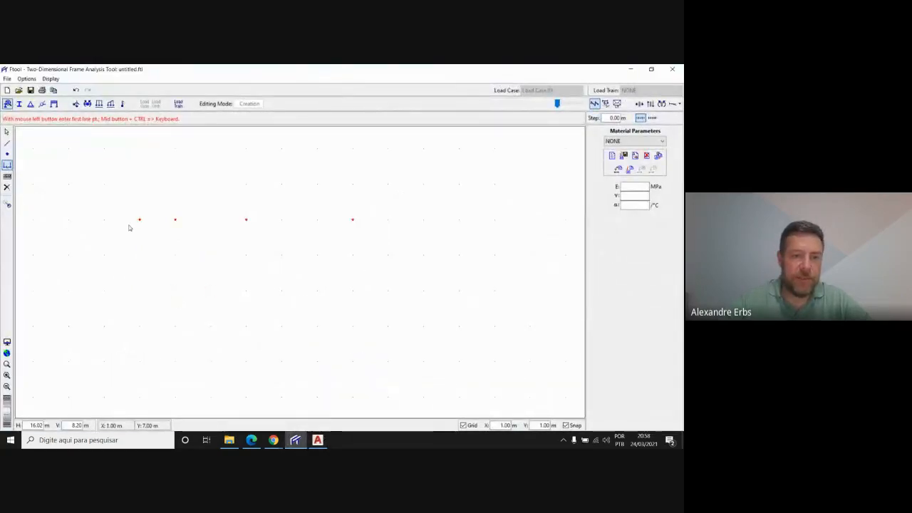
pyautogui.click(130, 225)
pyautogui.click(167, 228)
pyautogui.click(169, 255)
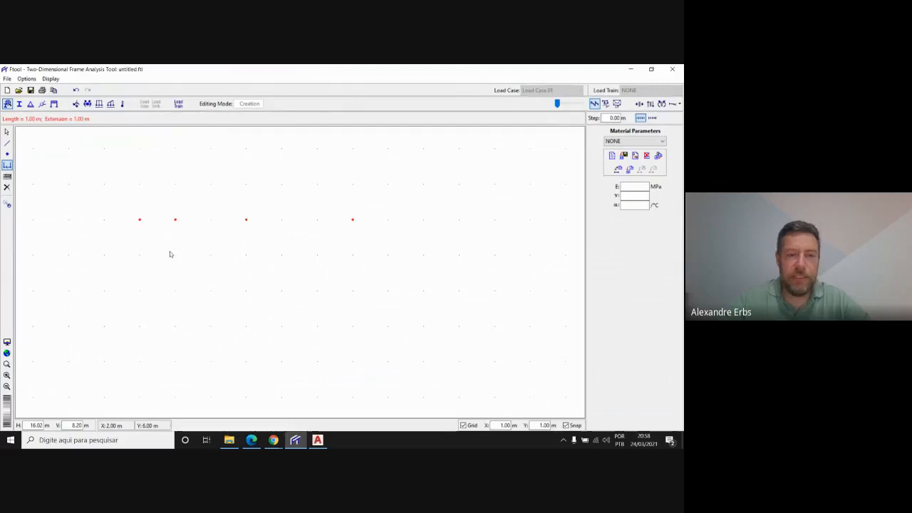
pyautogui.click(176, 223)
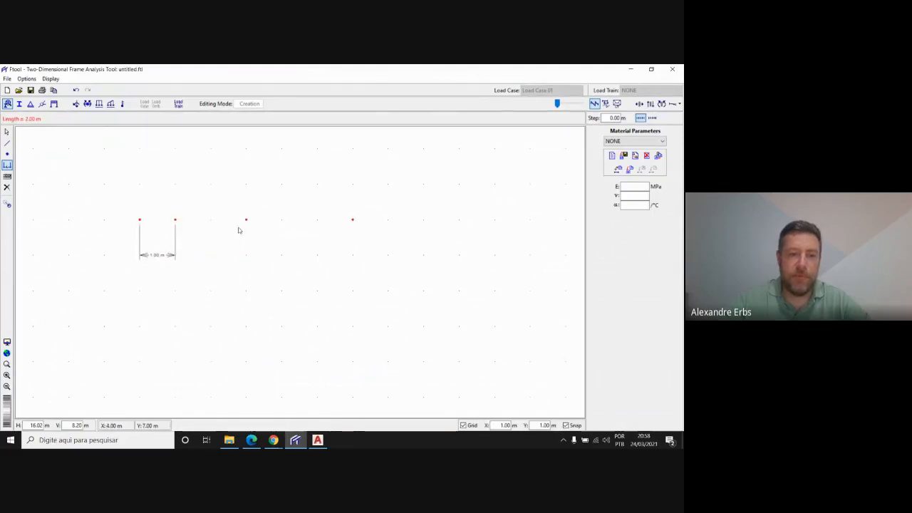
pyautogui.click(241, 226)
pyautogui.click(228, 256)
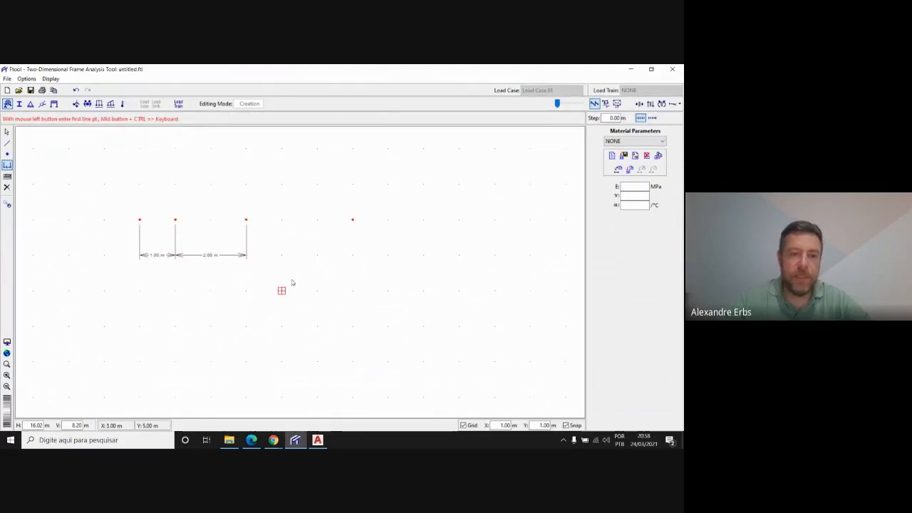
pyautogui.click(246, 222)
pyautogui.click(347, 229)
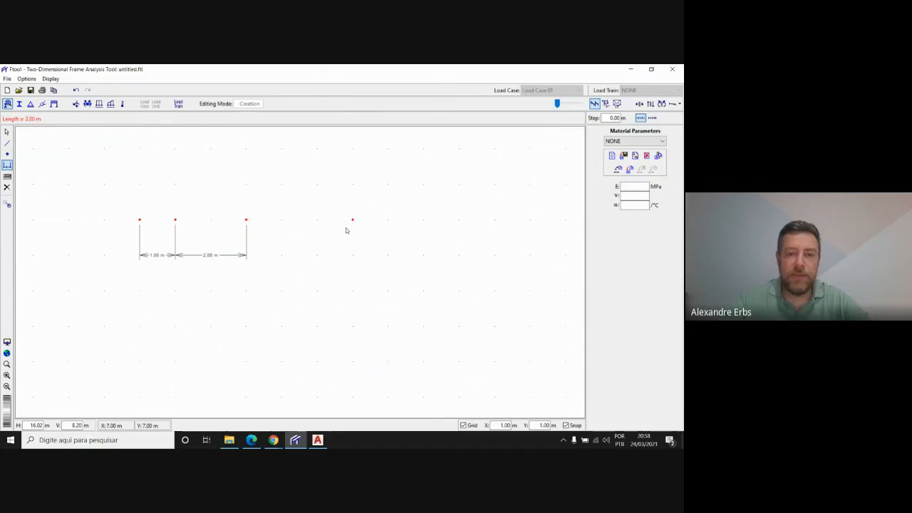
pyautogui.click(261, 255)
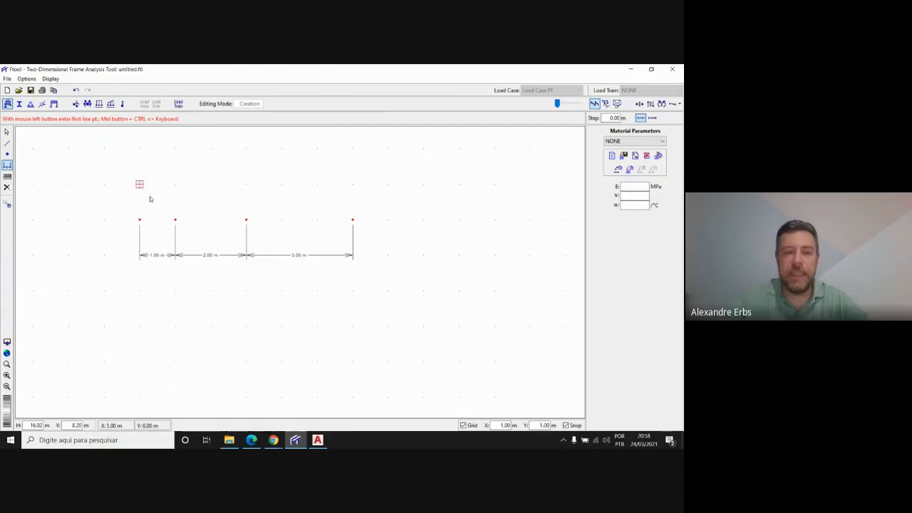
# Check the reference beam in AutoCAD, return to Ftool and turn off the grid
pyautogui.click(320, 441)
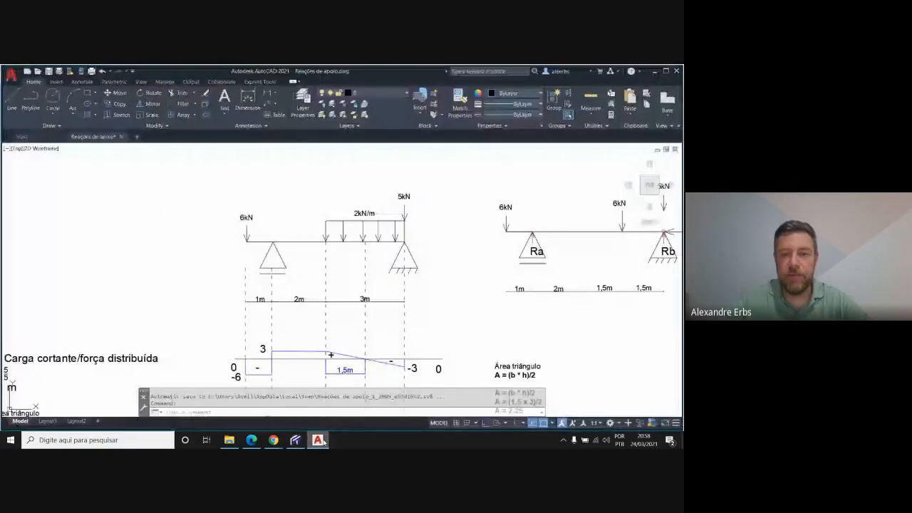
pyautogui.click(321, 442)
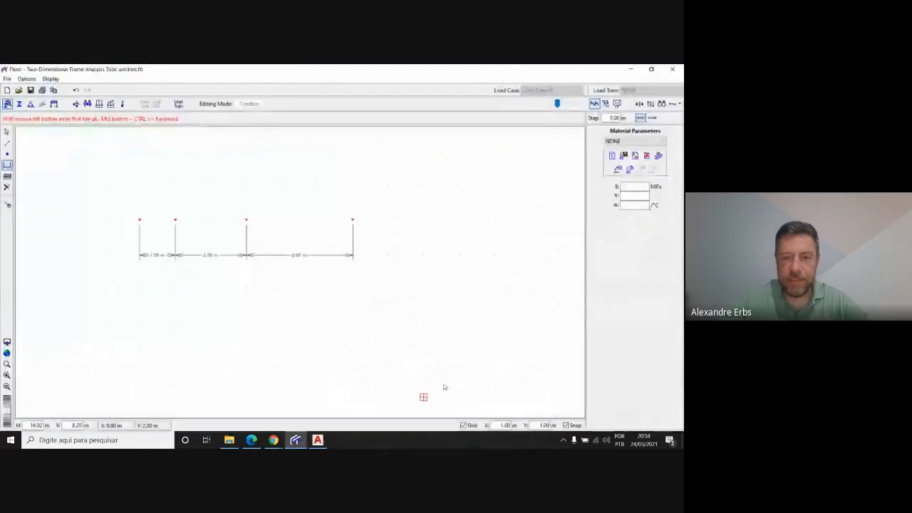
pyautogui.click(464, 426)
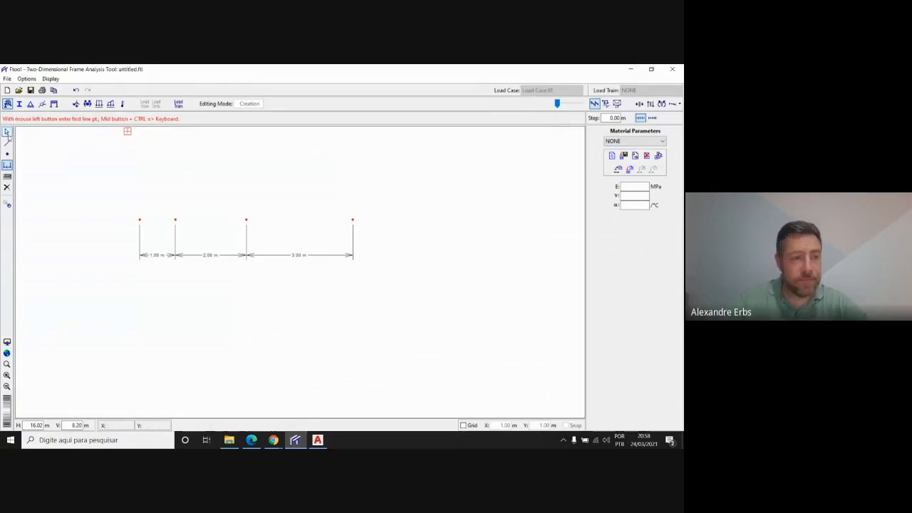
# Draw three connected beam members through the four nodes, one per span, and return to selection mode
pyautogui.click(7, 142)
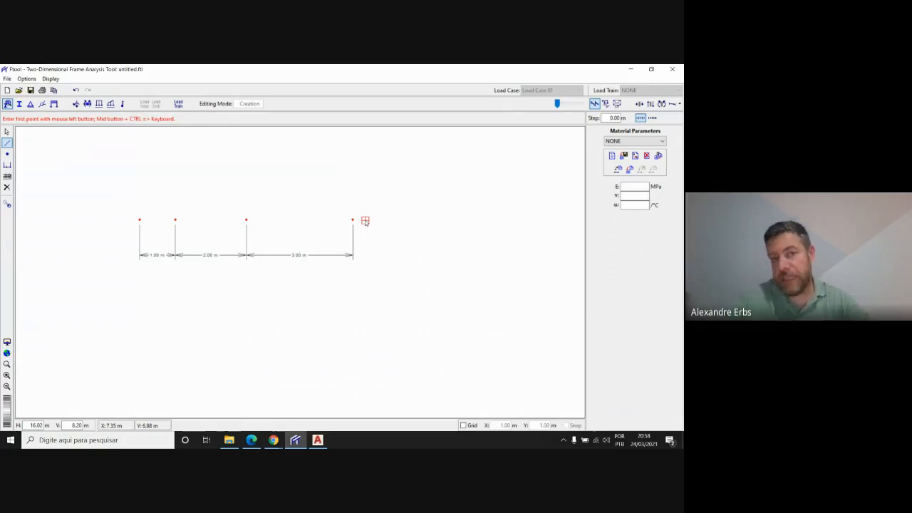
pyautogui.click(140, 220)
pyautogui.click(175, 219)
pyautogui.click(175, 220)
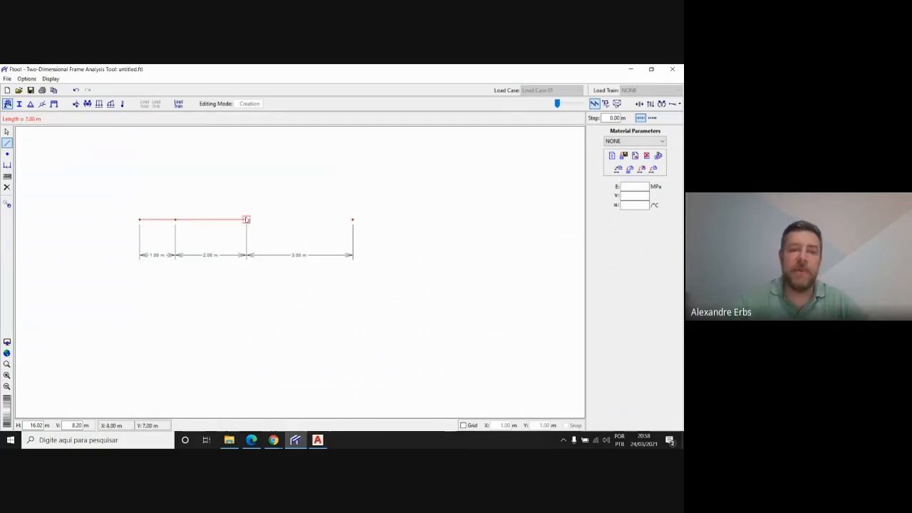
pyautogui.click(246, 220)
pyautogui.click(247, 220)
pyautogui.click(353, 219)
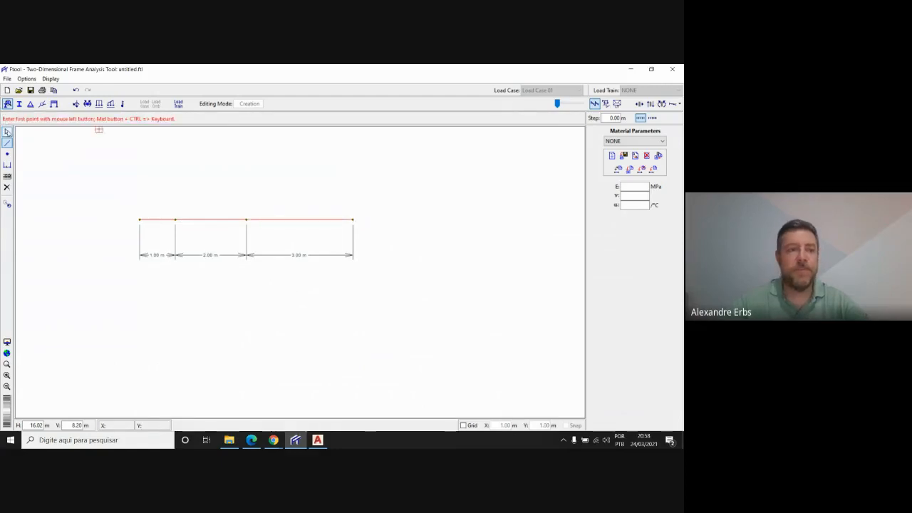
pyautogui.click(7, 132)
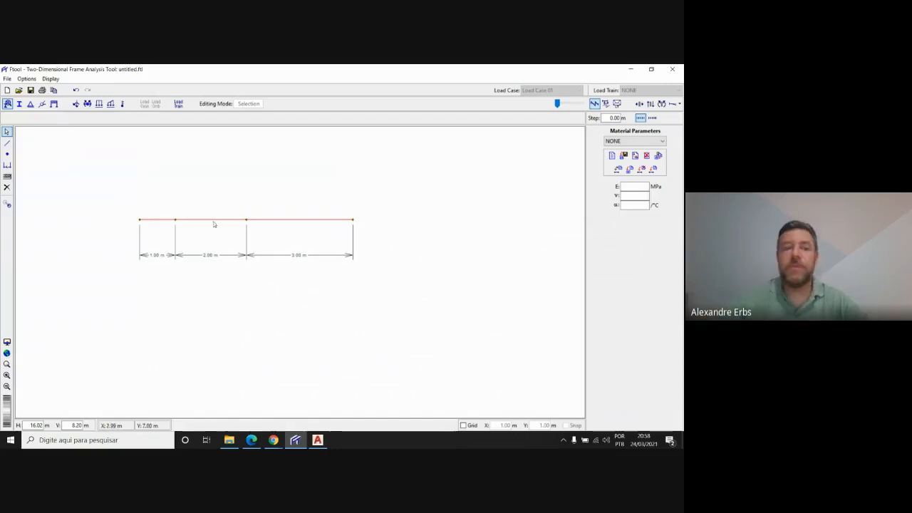
# Following the AutoCAD drawing, apply a roller support to the node at X 2.00 m by fixing only its Y displacement
pyautogui.click(318, 440)
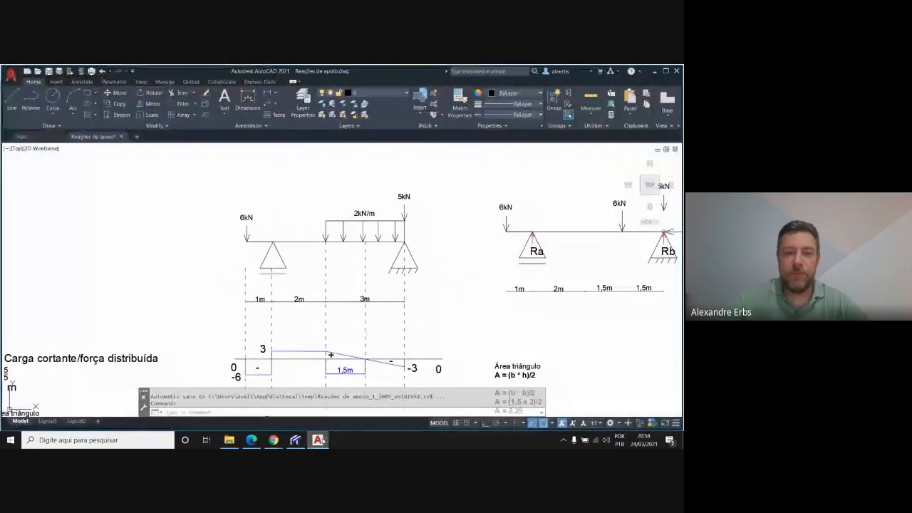
pyautogui.click(295, 440)
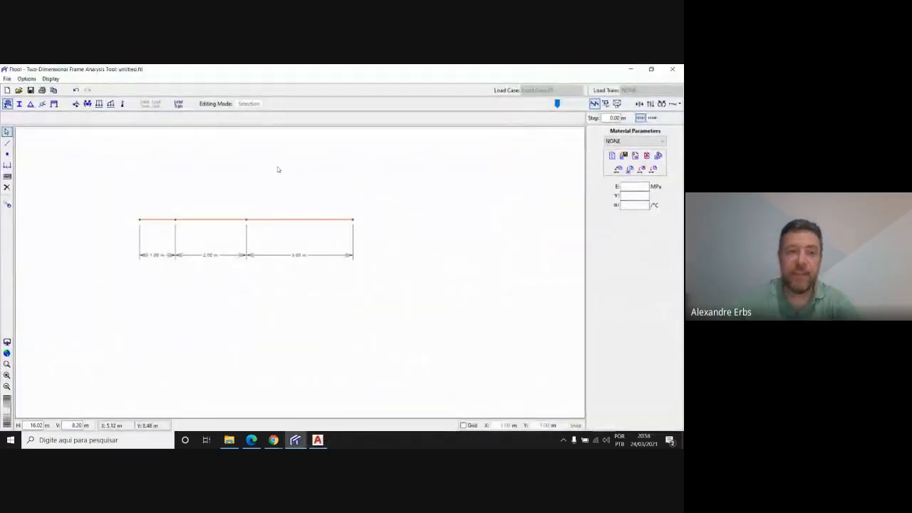
pyautogui.moveTo(167, 205); pyautogui.dragTo(186, 237)
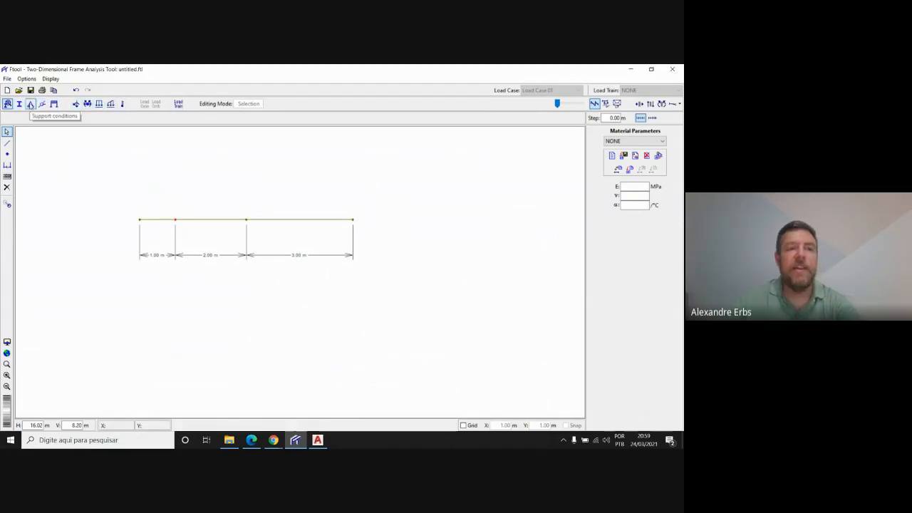
pyautogui.click(31, 105)
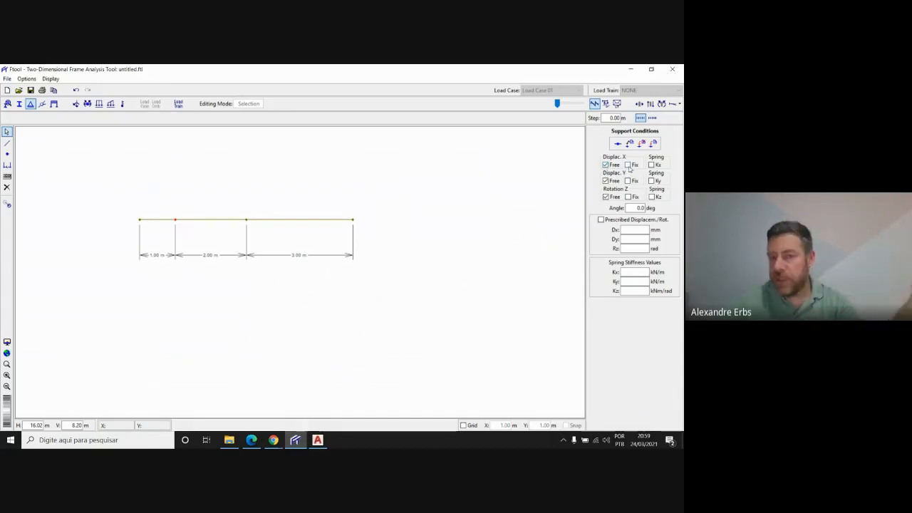
pyautogui.click(320, 441)
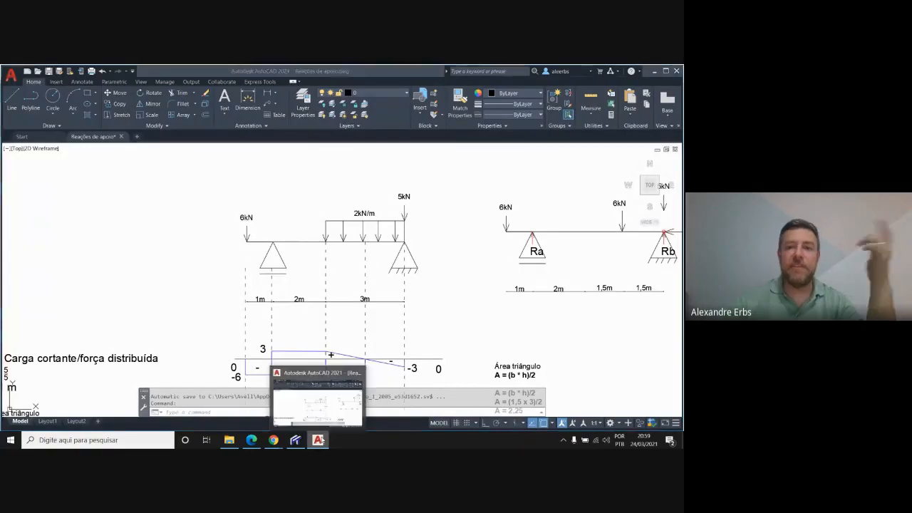
pyautogui.click(295, 440)
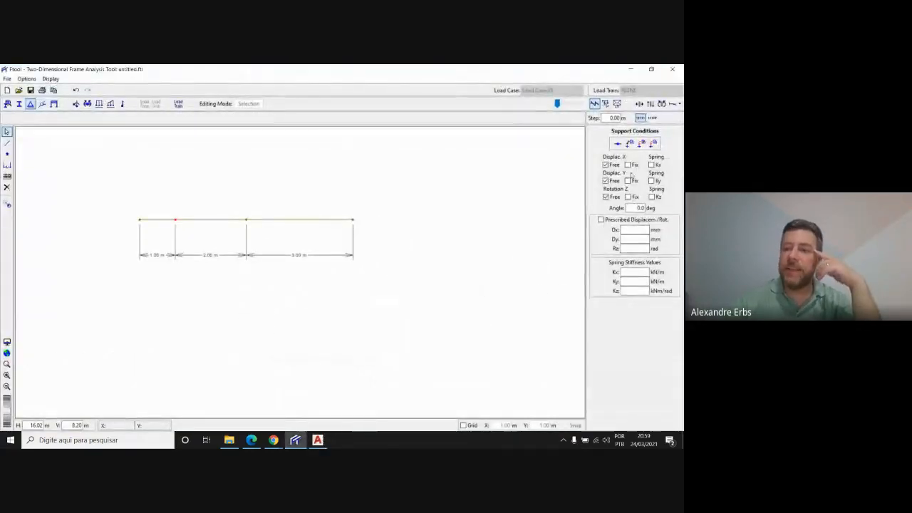
pyautogui.click(628, 181)
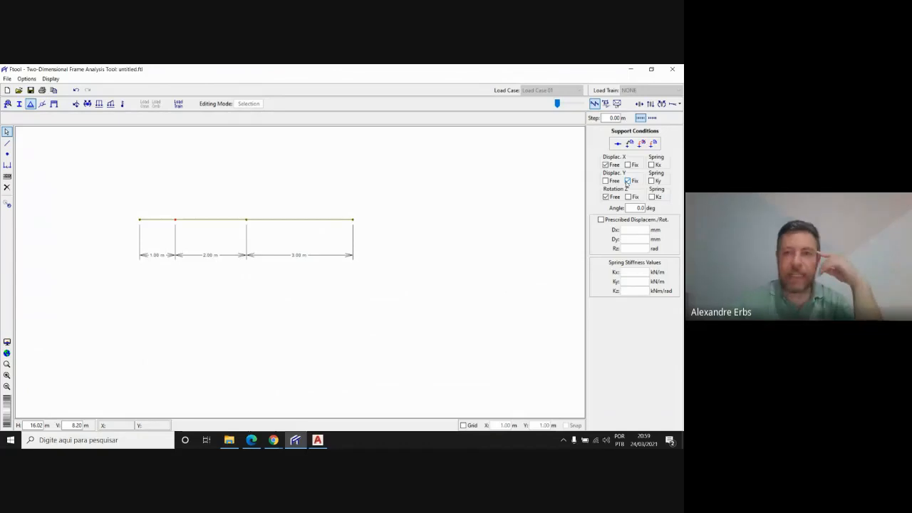
pyautogui.click(656, 145)
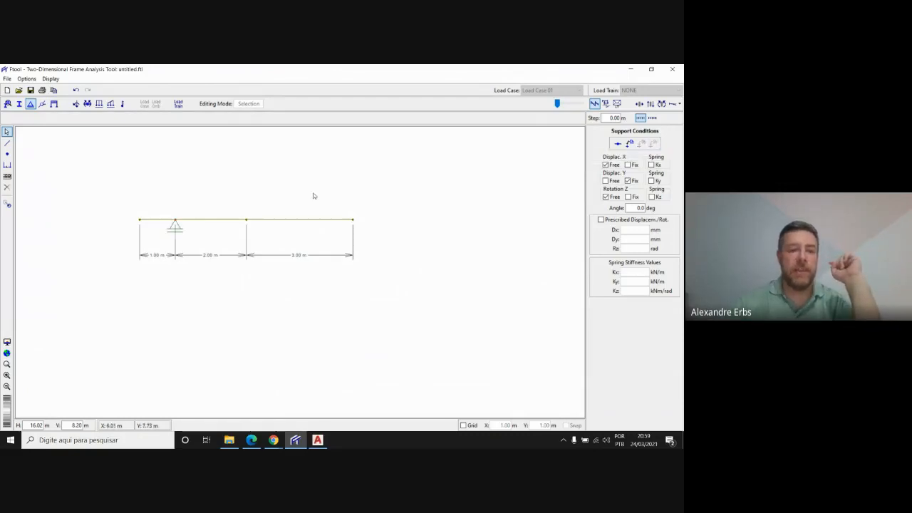
# Apply a pinned support with X and Y displacements fixed to the end node at X 7.00 m, compare with AutoCAD and clear the selection
pyautogui.scroll(5, 161, 206)
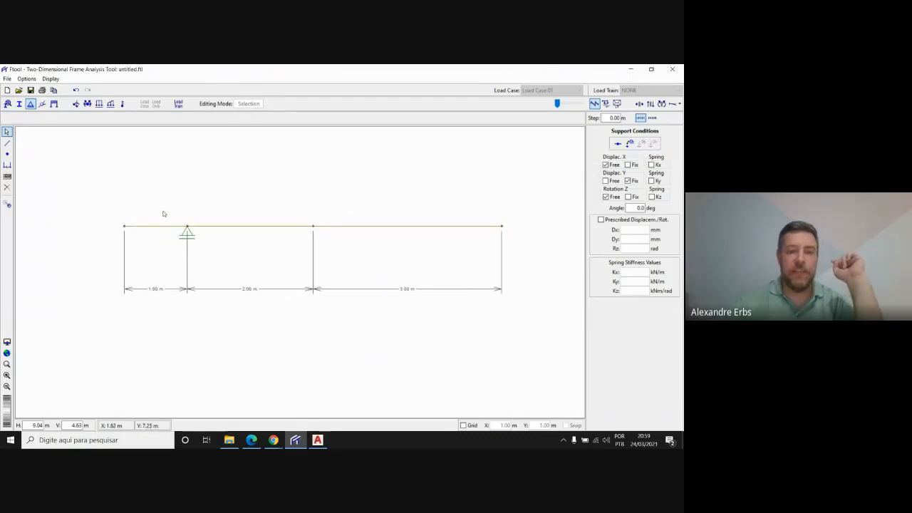
pyautogui.scroll(-2, 180, 214)
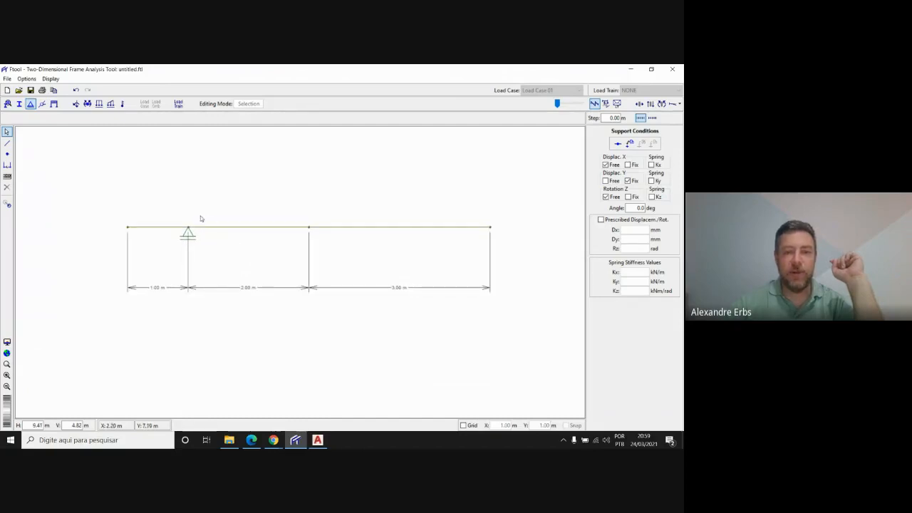
pyautogui.click(491, 228)
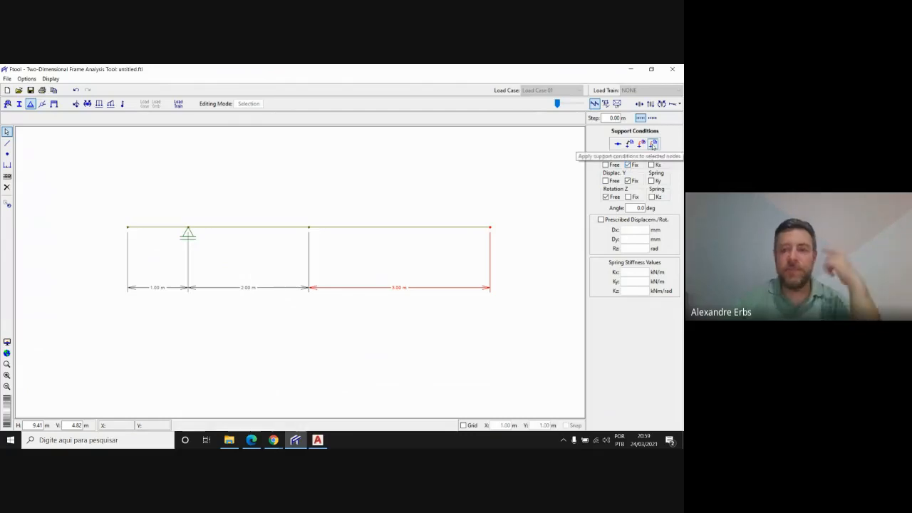
pyautogui.click(652, 146)
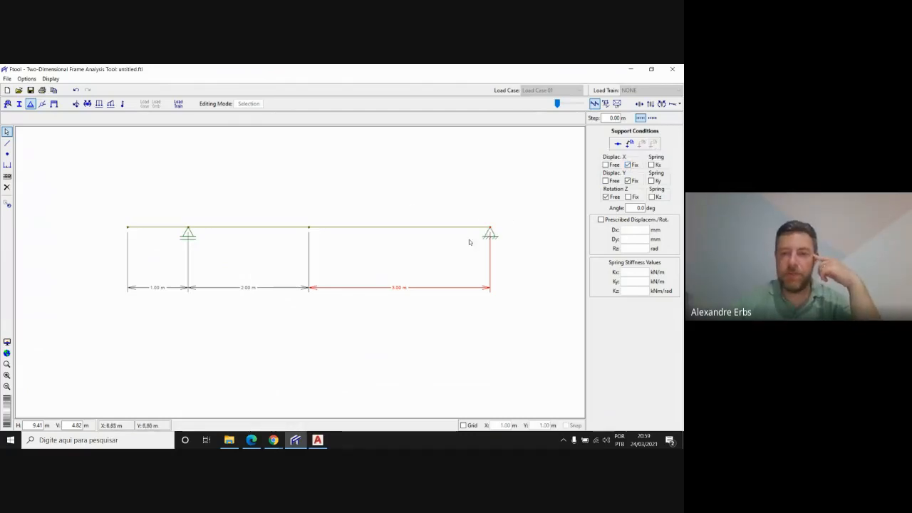
pyautogui.click(318, 439)
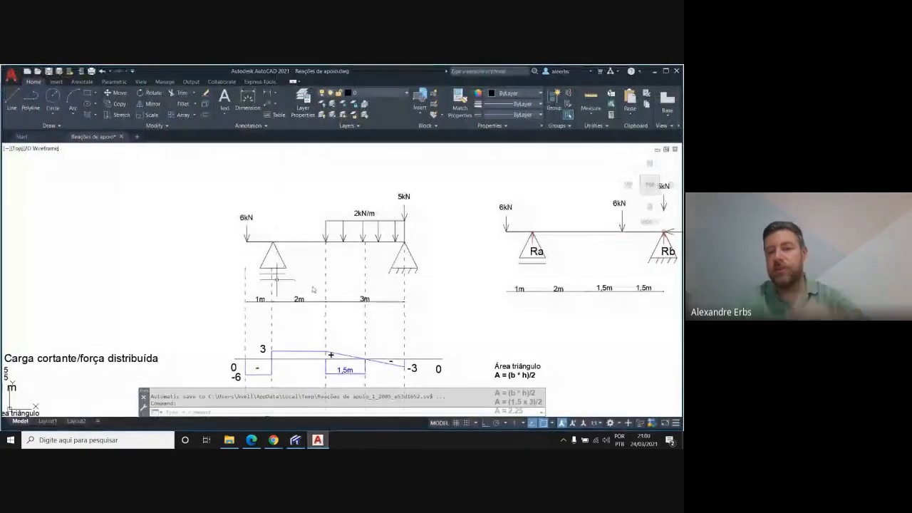
pyautogui.click(318, 441)
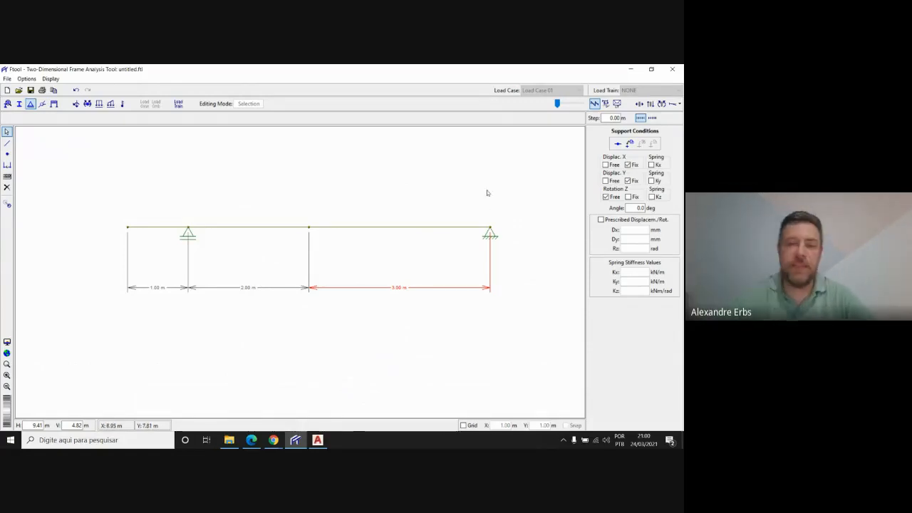
pyautogui.click(464, 344)
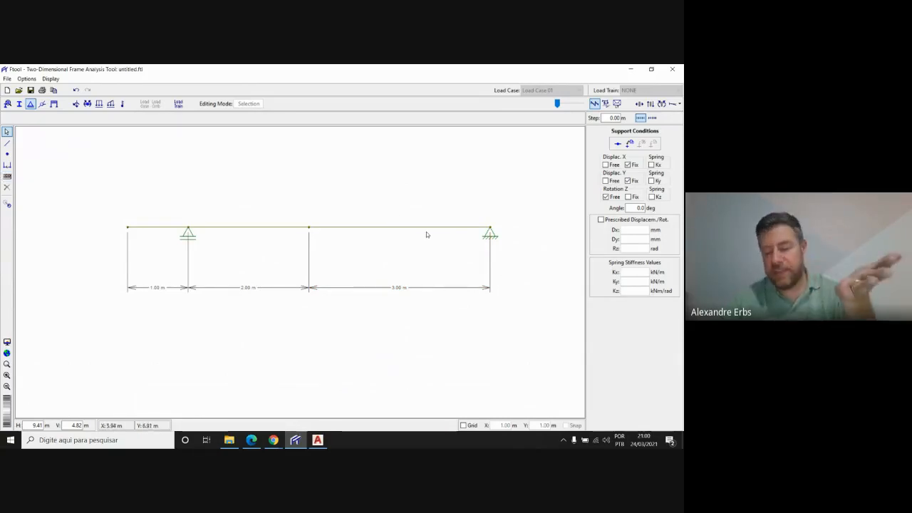
# Check the loads in the AutoCAD drawing, return to Ftool, select the overhang's free-end node and open the nodal force settings
pyautogui.click(319, 442)
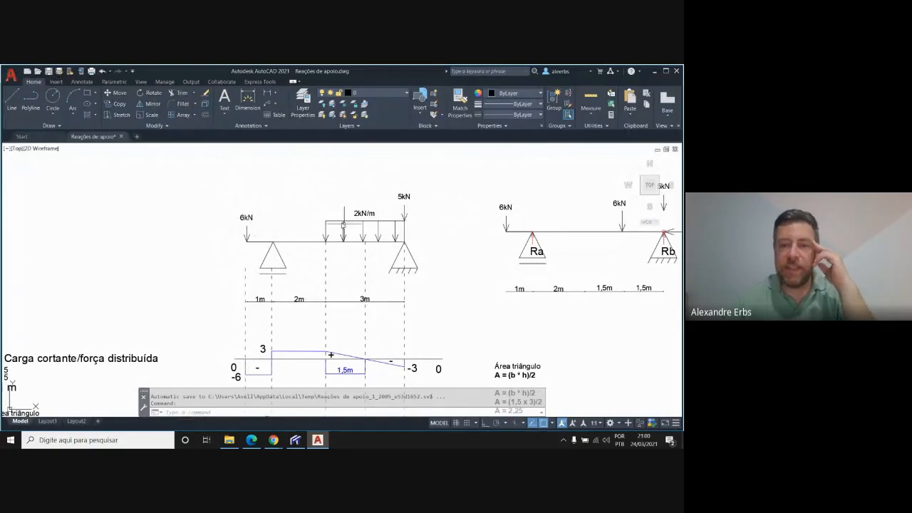
pyautogui.click(297, 440)
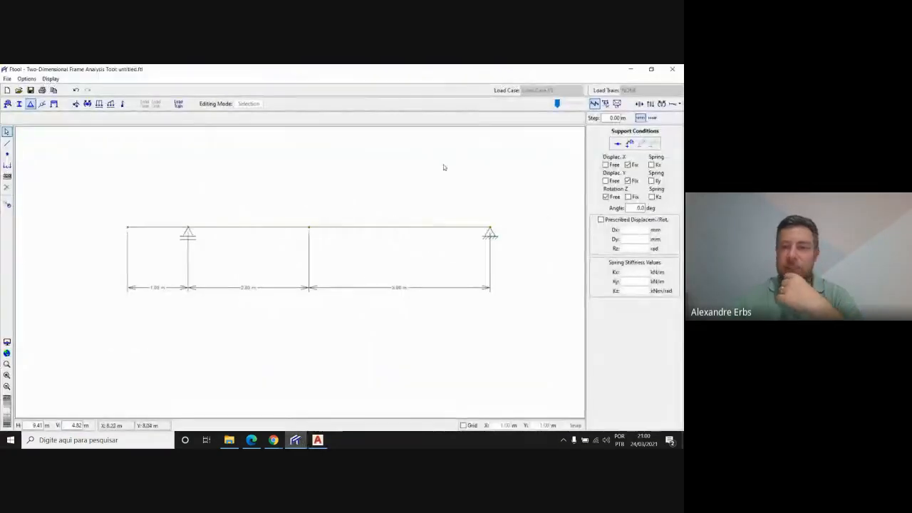
pyautogui.click(131, 228)
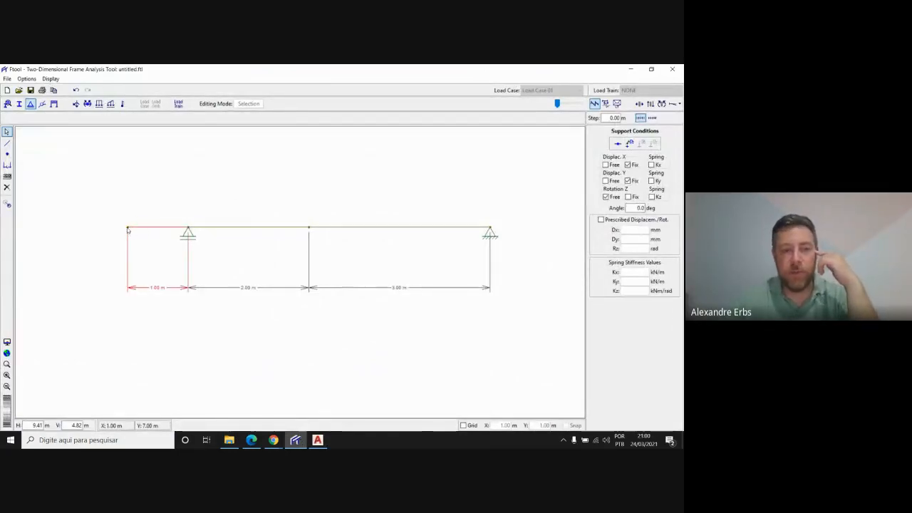
pyautogui.click(126, 224)
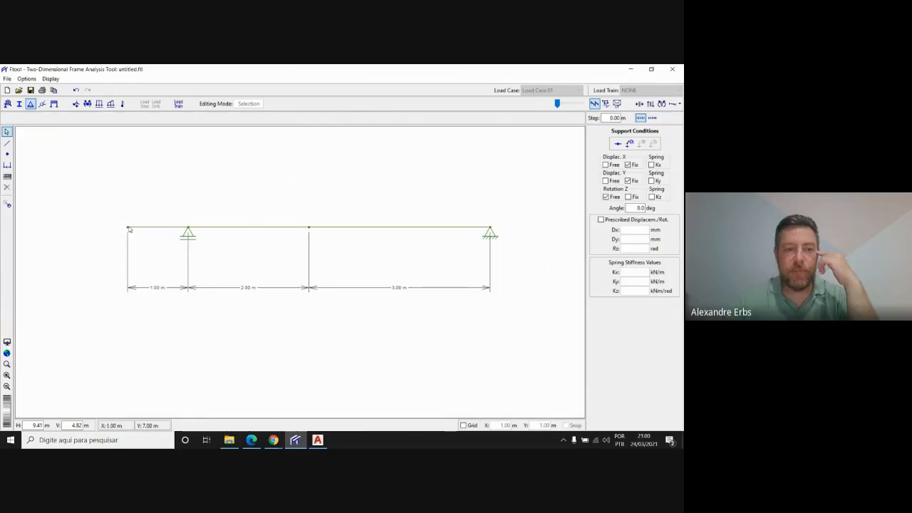
pyautogui.click(141, 232)
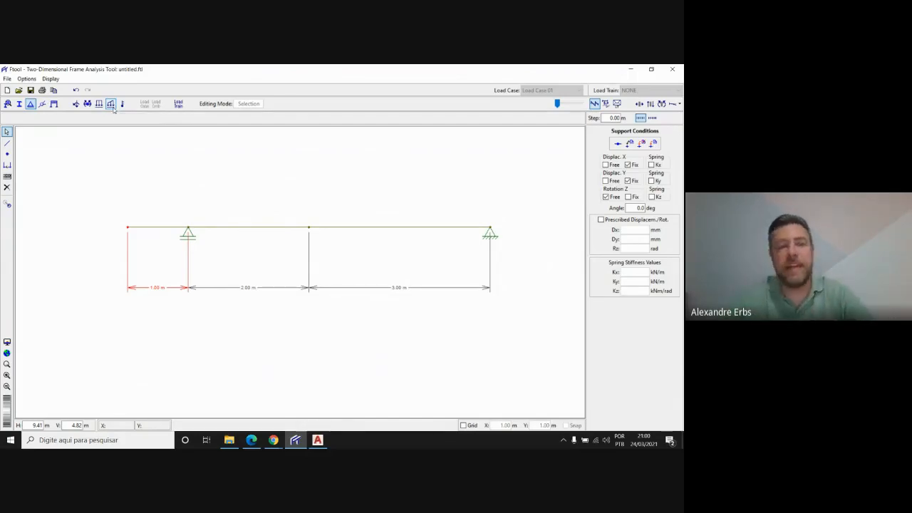
pyautogui.click(76, 103)
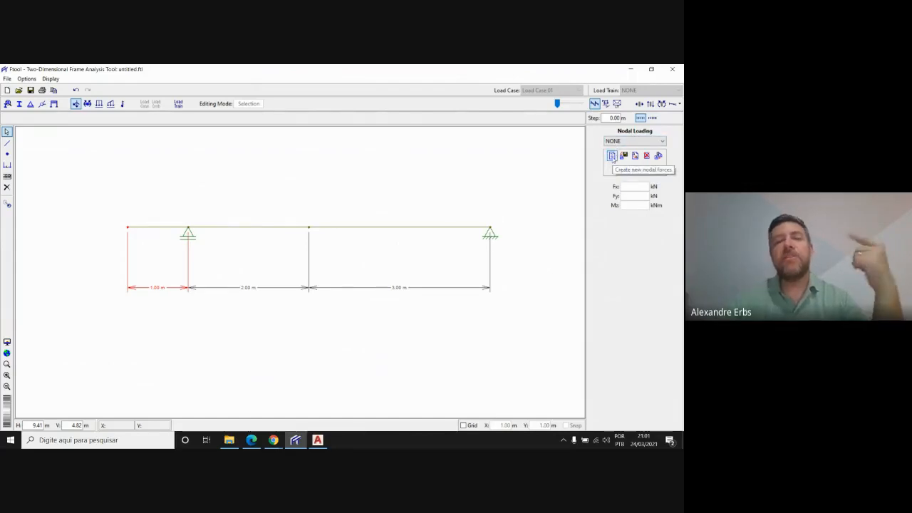
# Create a nodal load labelled 6 with Fy -6 kN and apply it to the selected free-end node
pyautogui.click(612, 156)
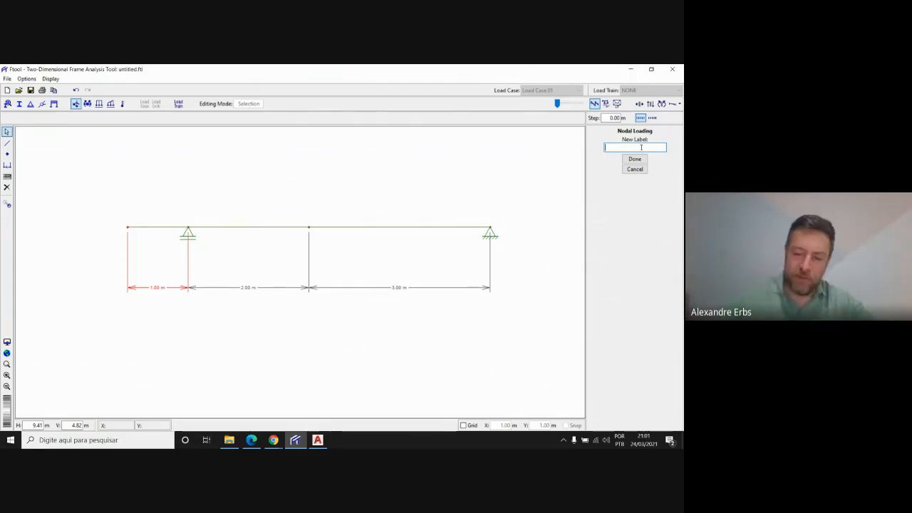
pyautogui.write('6')
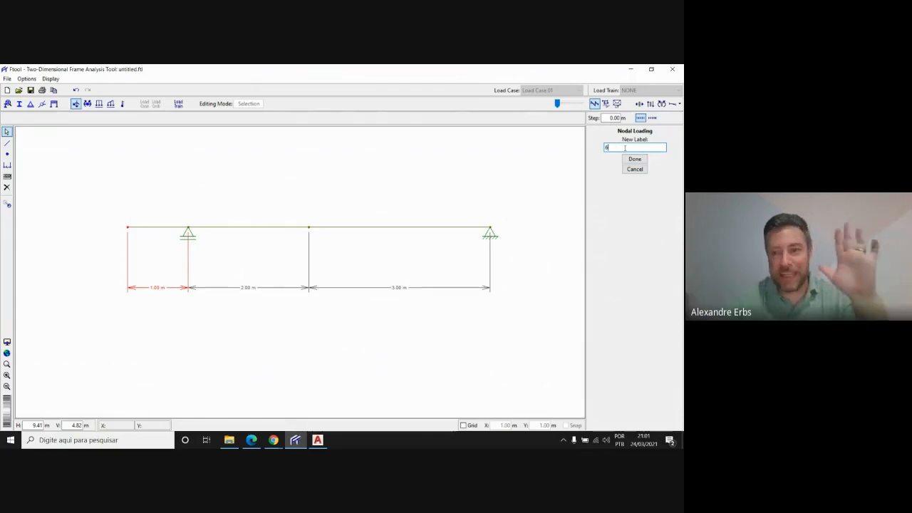
pyautogui.click(635, 159)
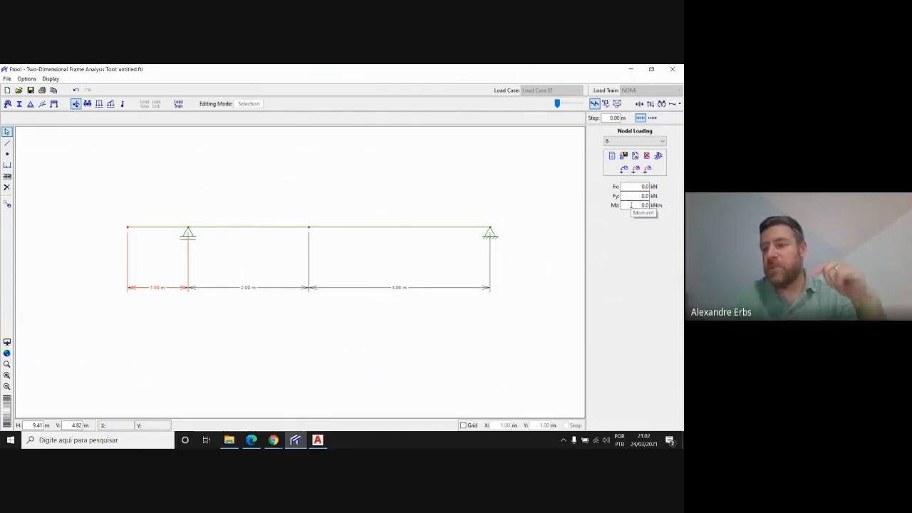
pyautogui.moveTo(634, 195); pyautogui.dragTo(650, 197)
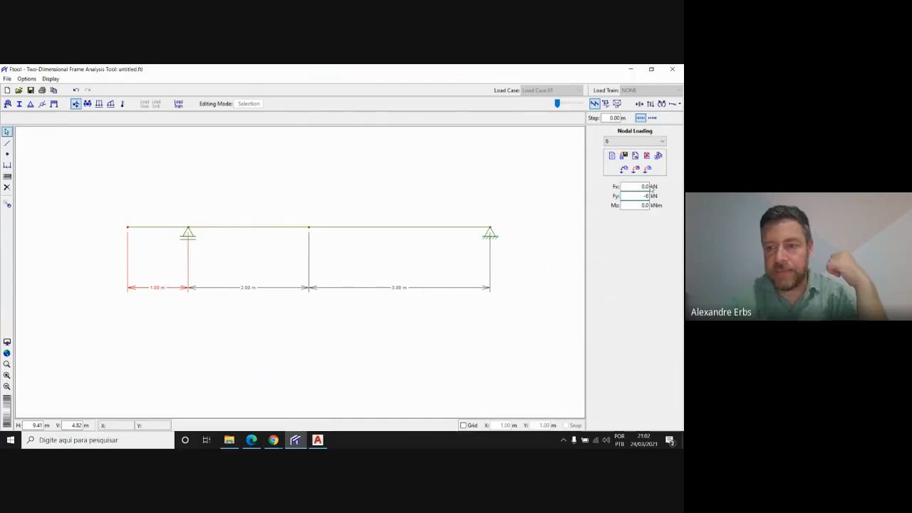
pyautogui.click(649, 169)
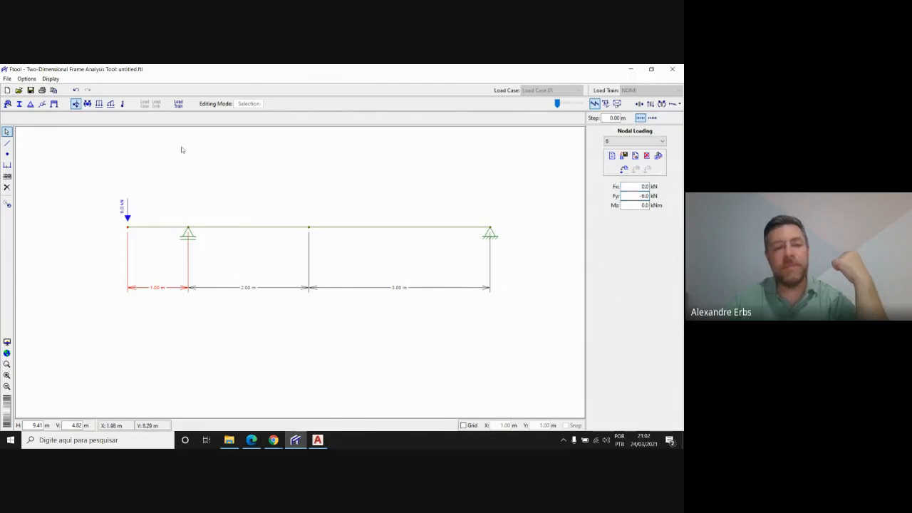
# Try the free-end load with Fy 6 kN to reverse its direction, and restore Fy to -6 kN on that node
pyautogui.scroll(6, 100, 168)
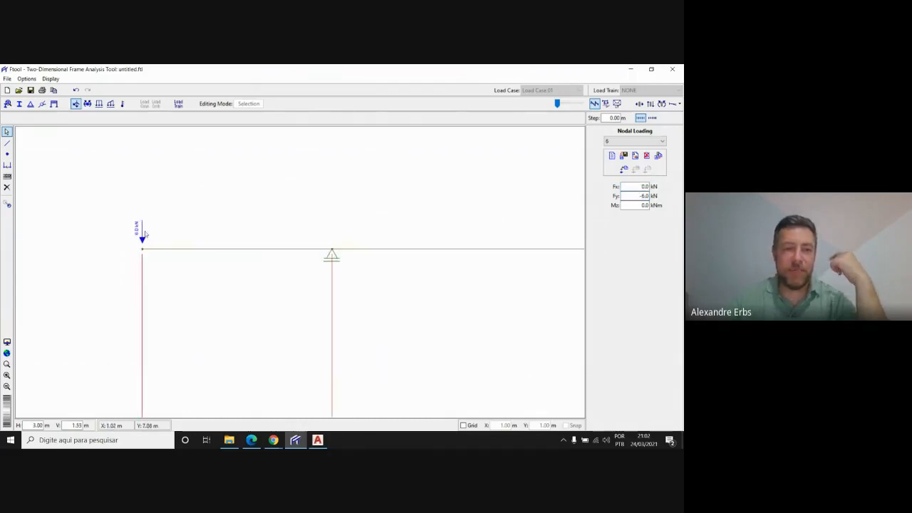
pyautogui.scroll(5, 142, 227)
pyautogui.scroll(-4, 151, 241)
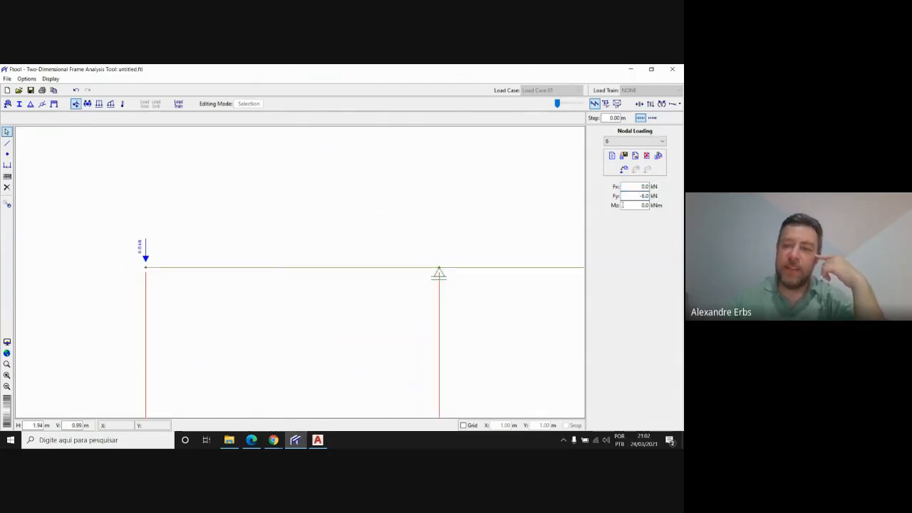
pyautogui.doubleClick(637, 196)
pyautogui.write('6')
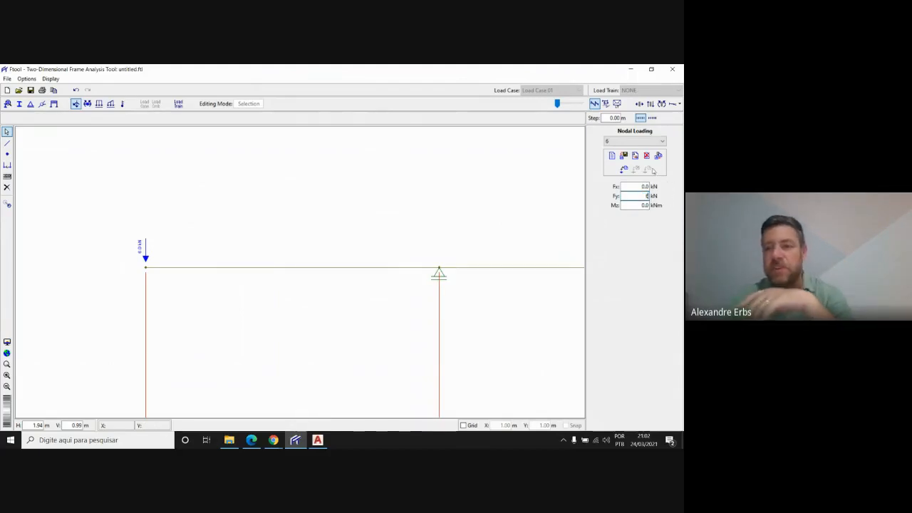
pyautogui.click(623, 170)
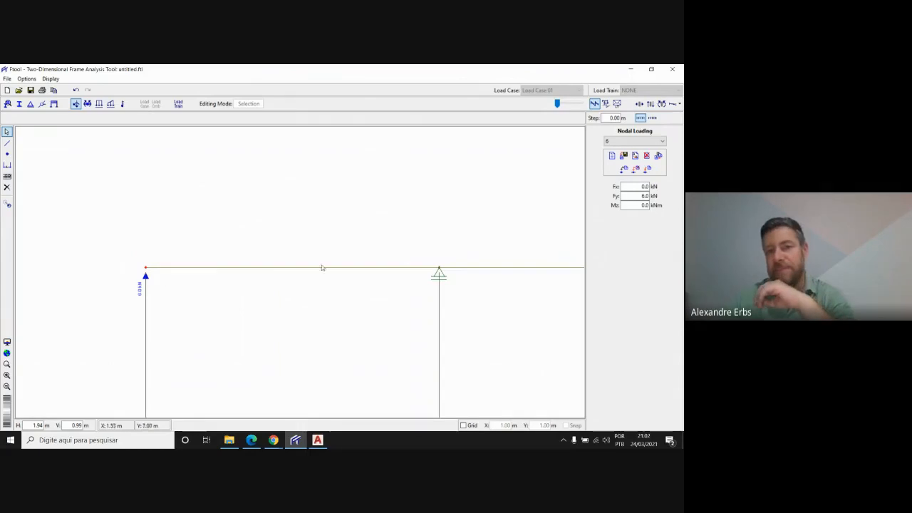
pyautogui.moveTo(621, 196); pyautogui.dragTo(676, 194)
pyautogui.write('-')
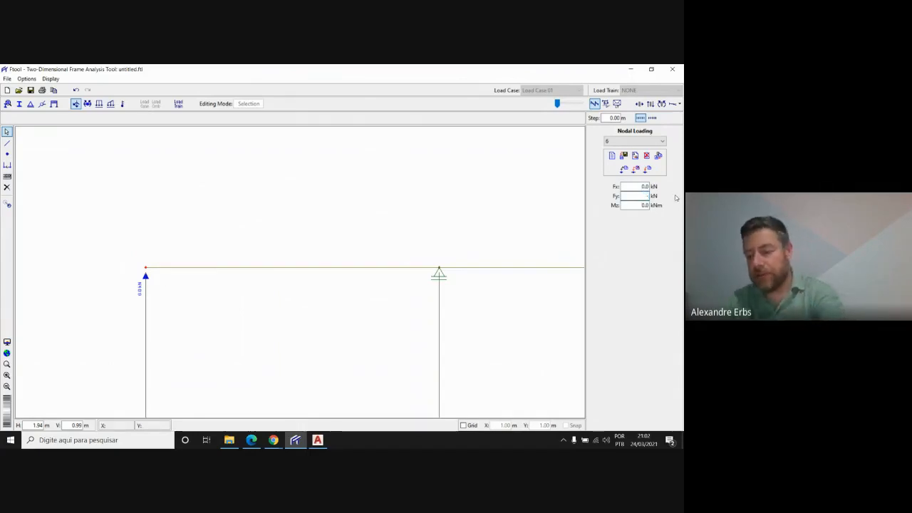
pyautogui.write('6')
pyautogui.click(647, 169)
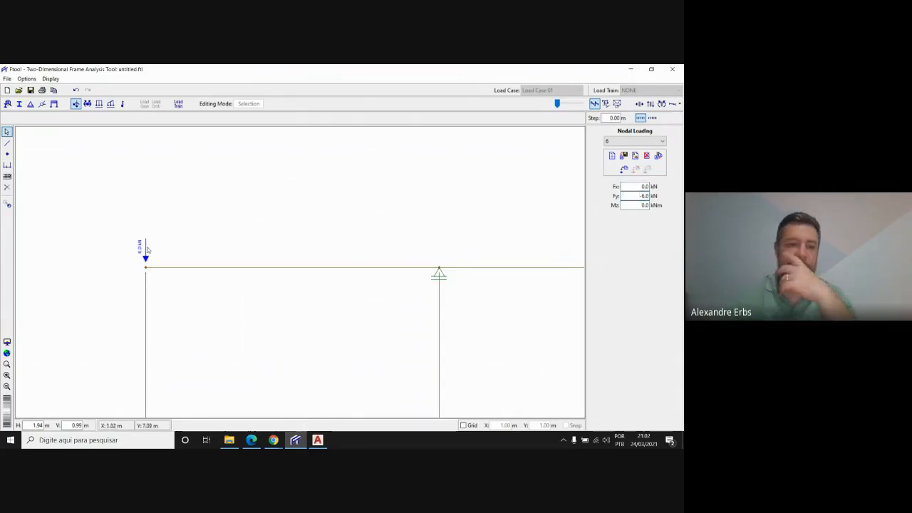
# Select the pinned-support end node of the 3 m span, check its load in the AutoCAD drawing, and return to Ftool
pyautogui.scroll(-5, 79, 242)
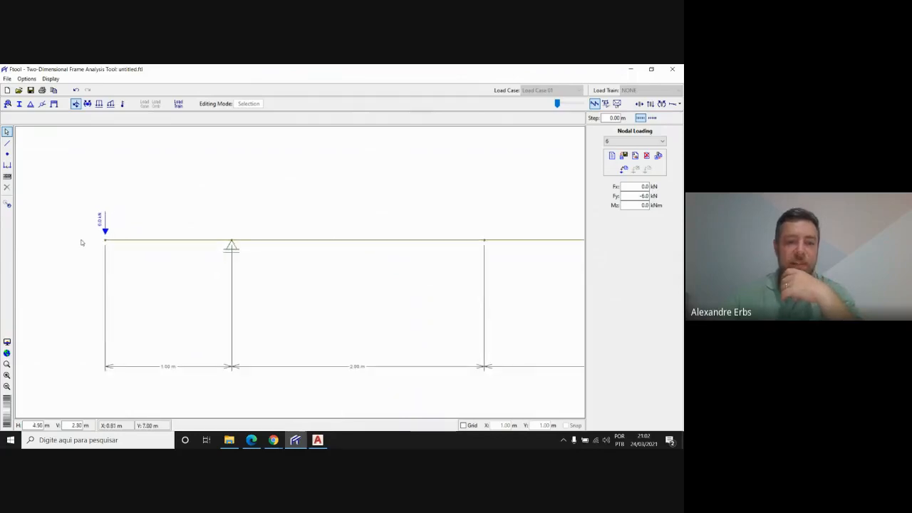
pyautogui.scroll(-2, 80, 245)
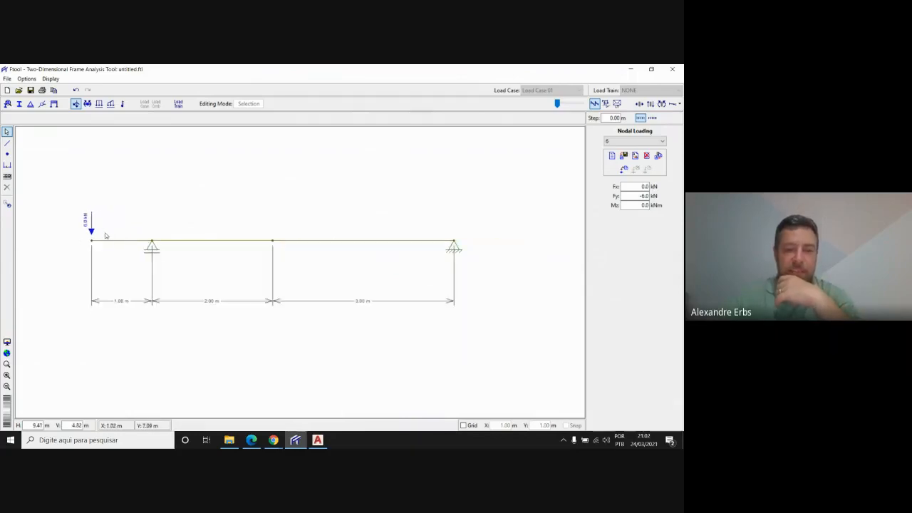
pyautogui.click(454, 245)
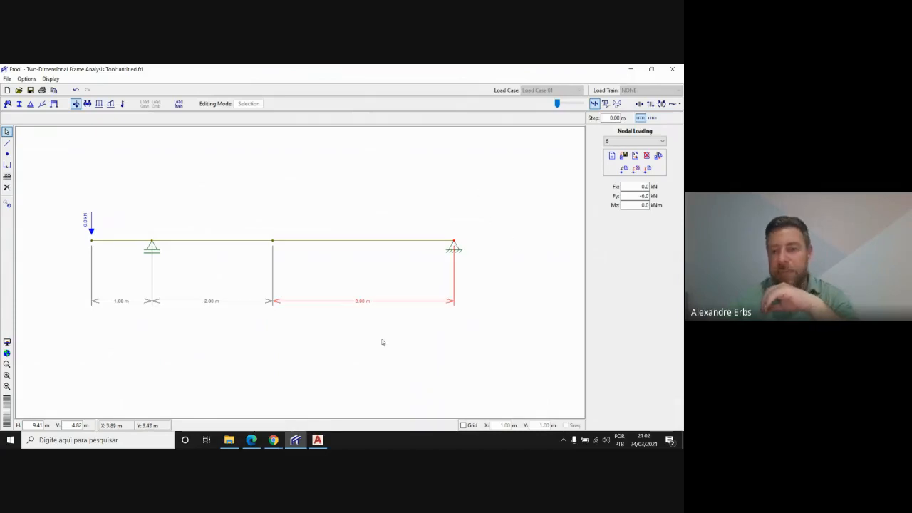
pyautogui.click(320, 440)
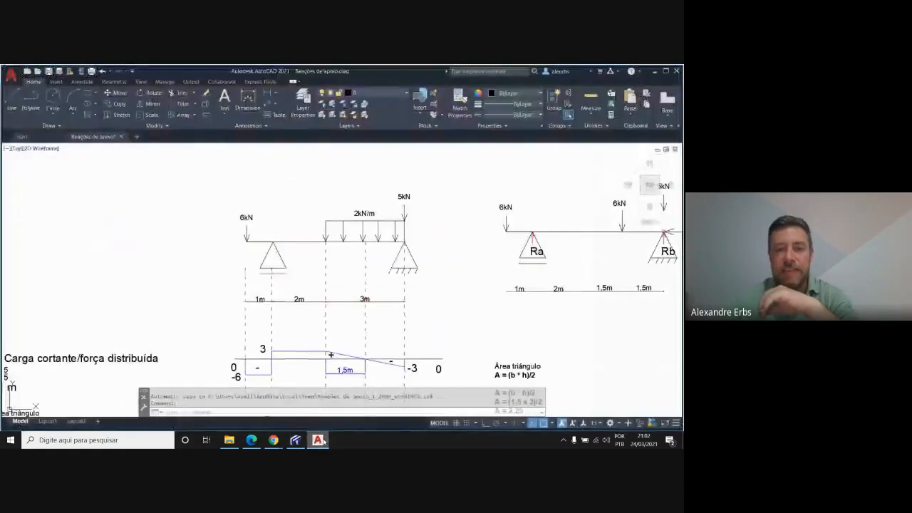
pyautogui.click(322, 442)
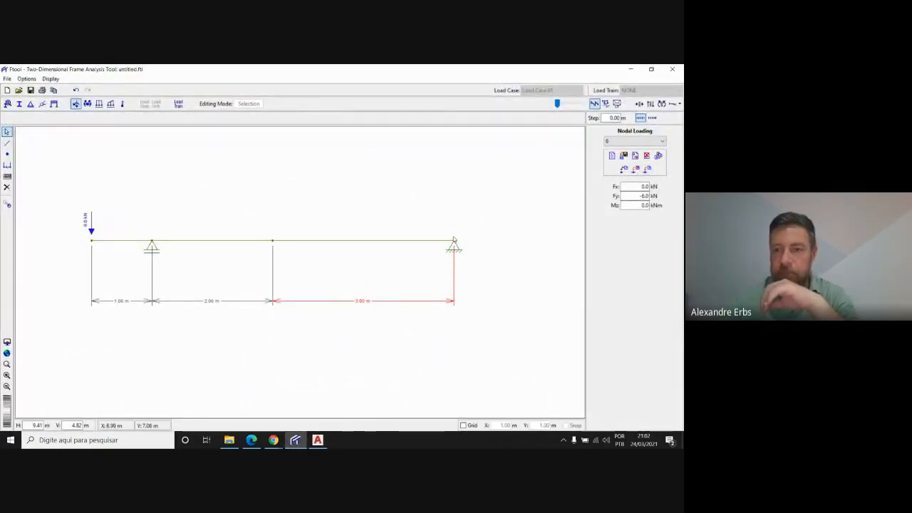
# Try Fy -5 kN on the existing nodal load 6, and restore its Fy to -6 kN
pyautogui.doubleClick(632, 196)
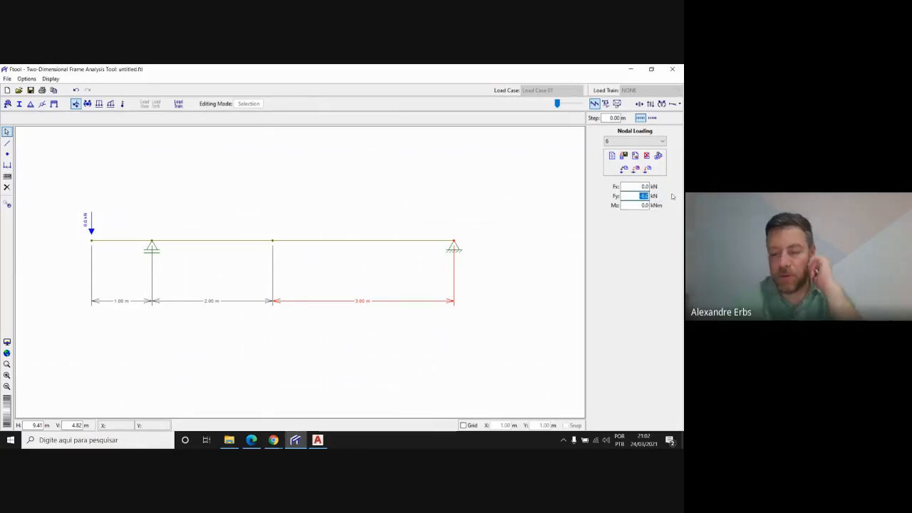
pyautogui.write('-5')
pyautogui.press('BackSpace')
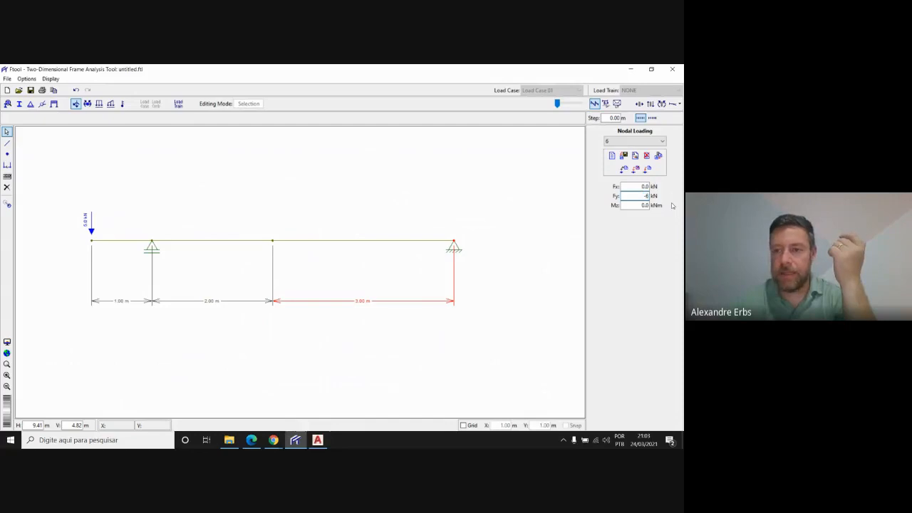
pyautogui.press('Return')
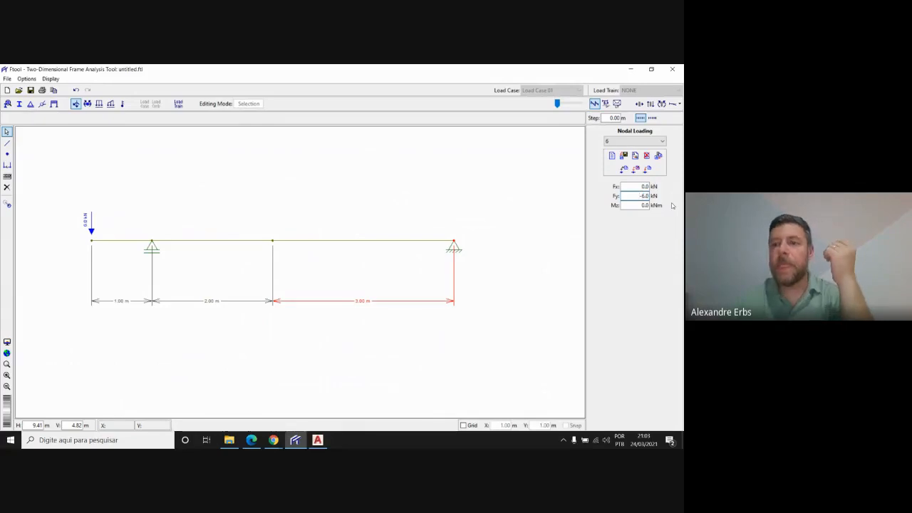
# Create a nodal load labelled a with Fy -5 kN and apply it to the selected pinned-support node
pyautogui.click(612, 155)
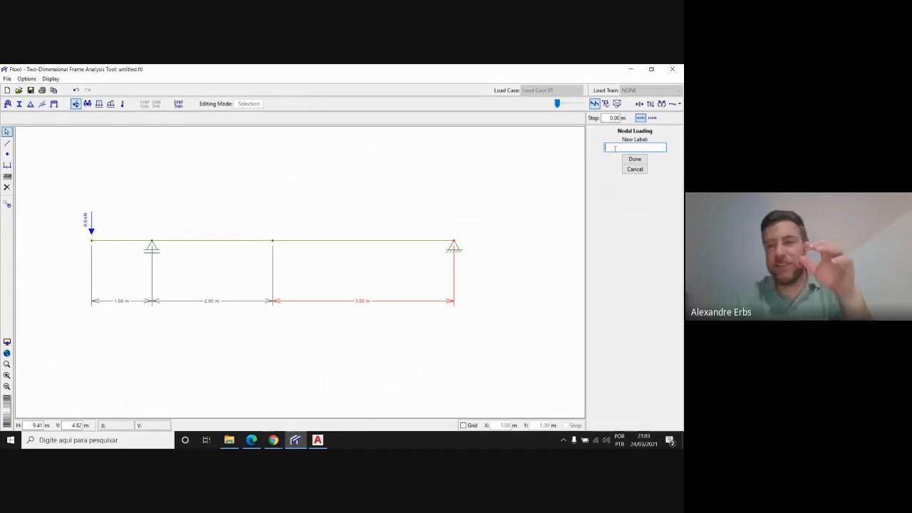
pyautogui.write('a')
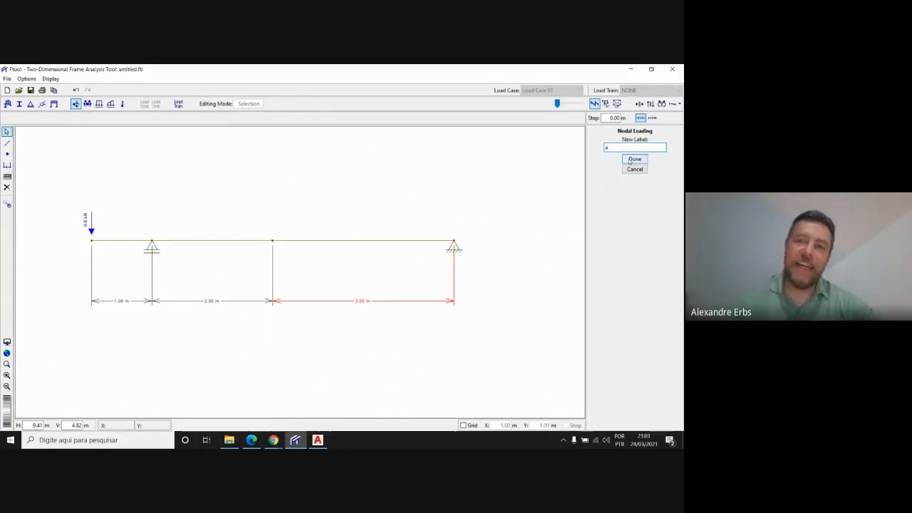
pyautogui.click(634, 159)
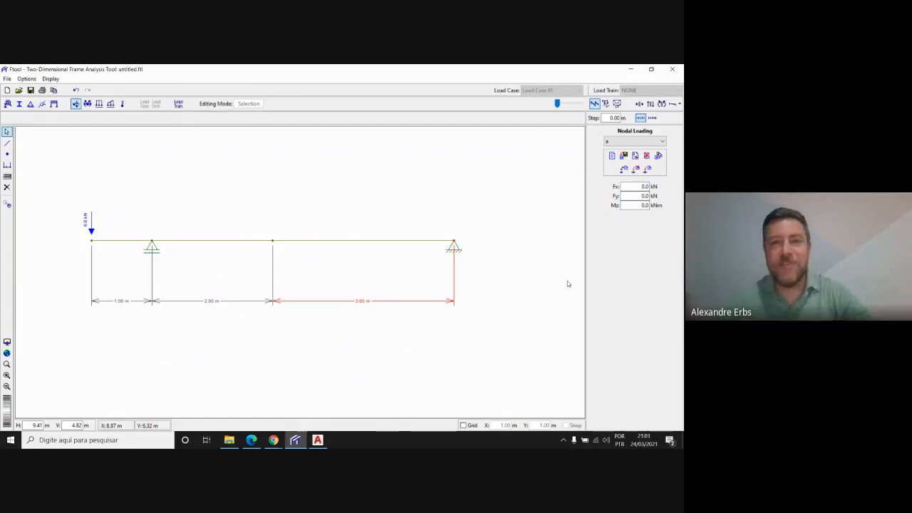
pyautogui.doubleClick(635, 195)
pyautogui.write('-')
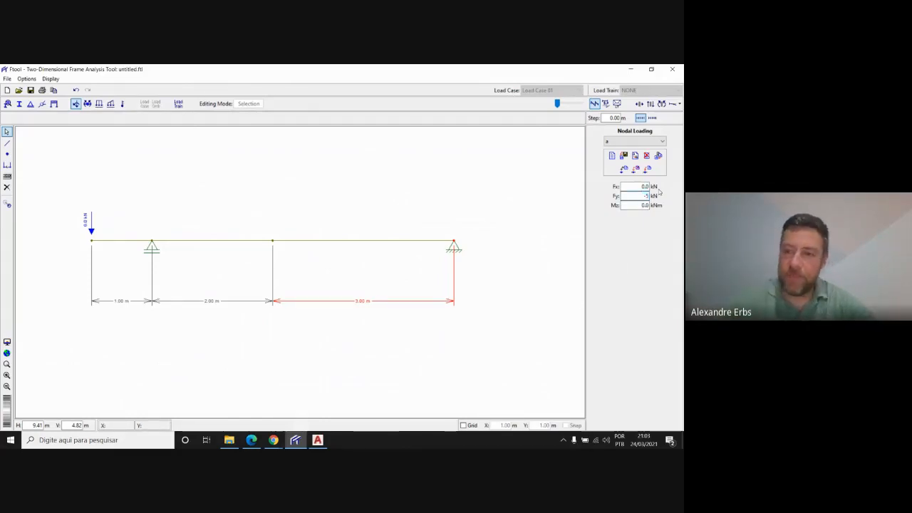
pyautogui.write('5')
pyautogui.click(648, 169)
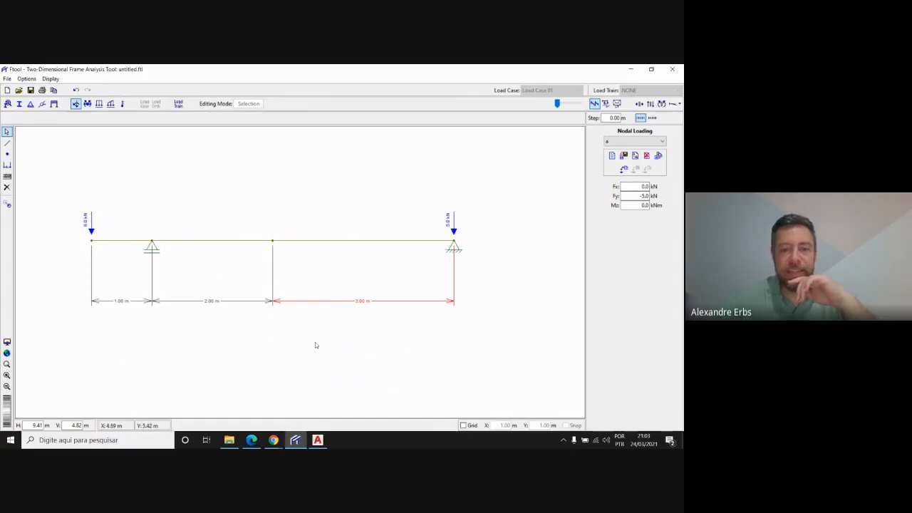
# Check the distributed load in AutoCAD, return to Ftool, select the 3 m member and create a uniform load labelled distribuida
pyautogui.click(315, 441)
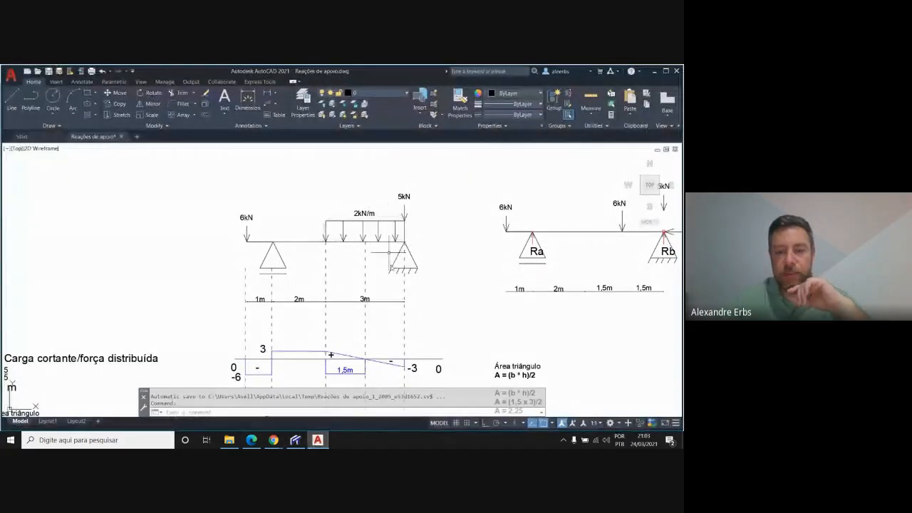
pyautogui.click(295, 439)
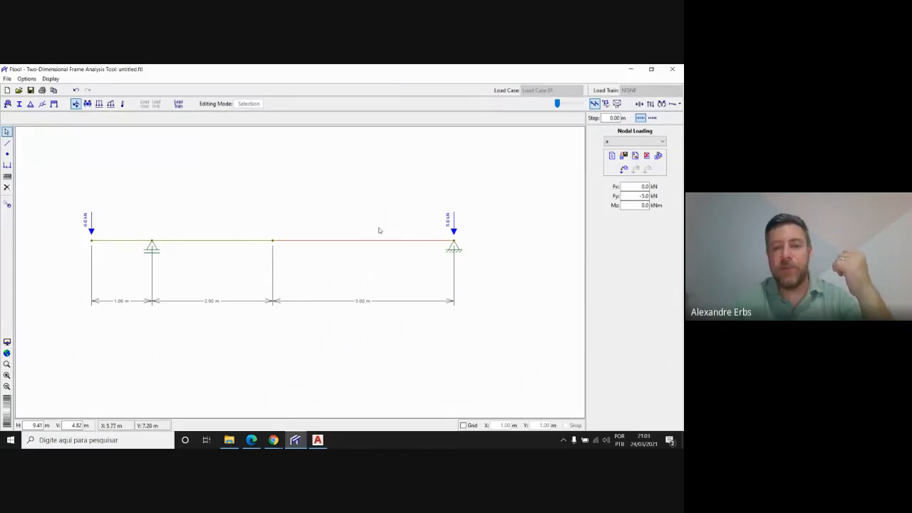
pyautogui.click(387, 241)
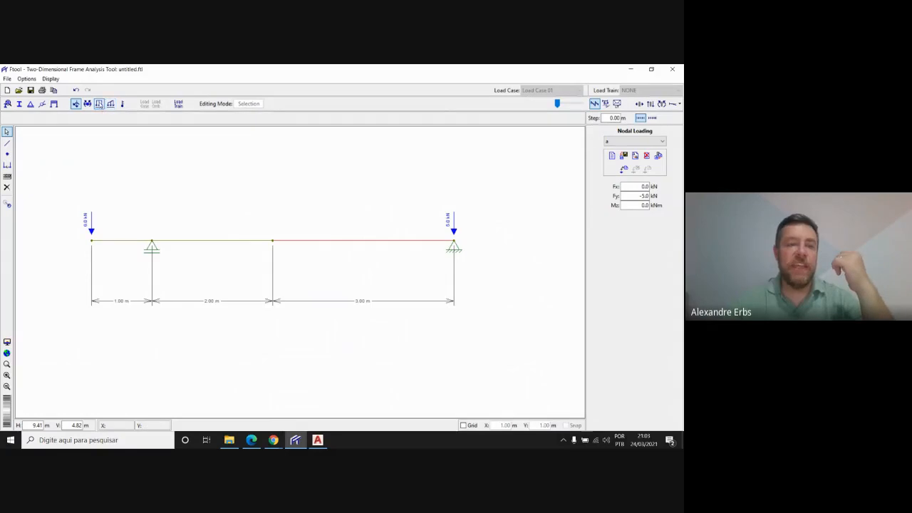
pyautogui.click(99, 104)
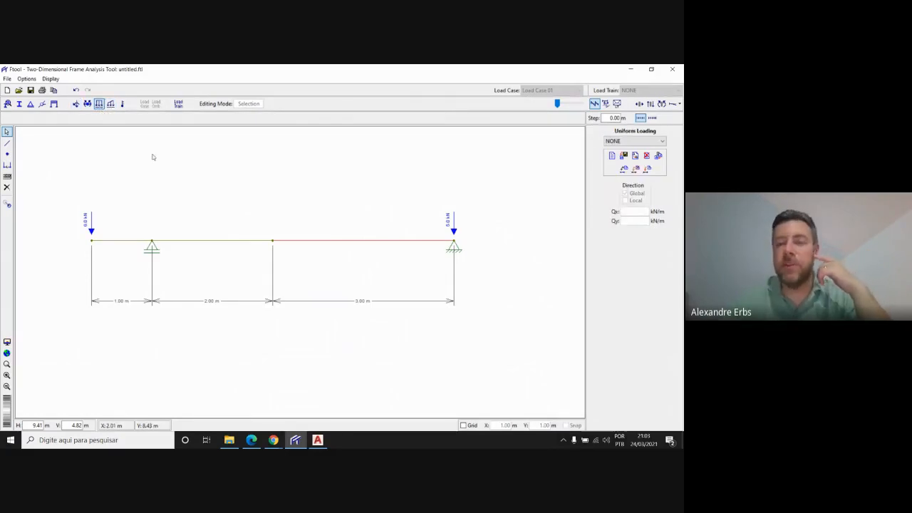
pyautogui.click(612, 157)
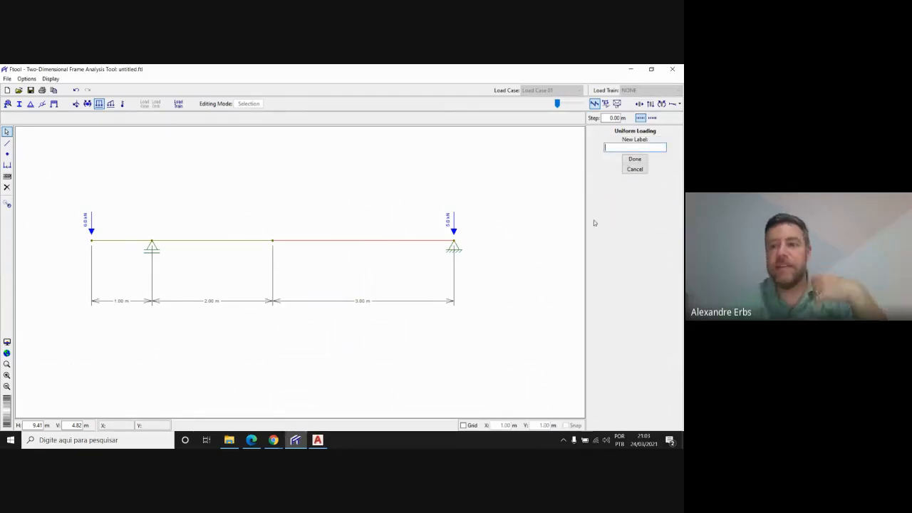
pyautogui.write('distri')
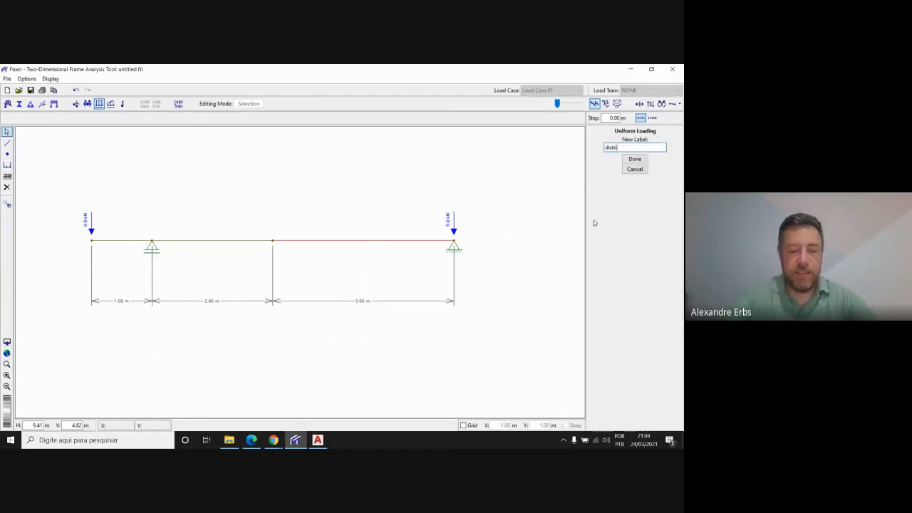
pyautogui.write('buida')
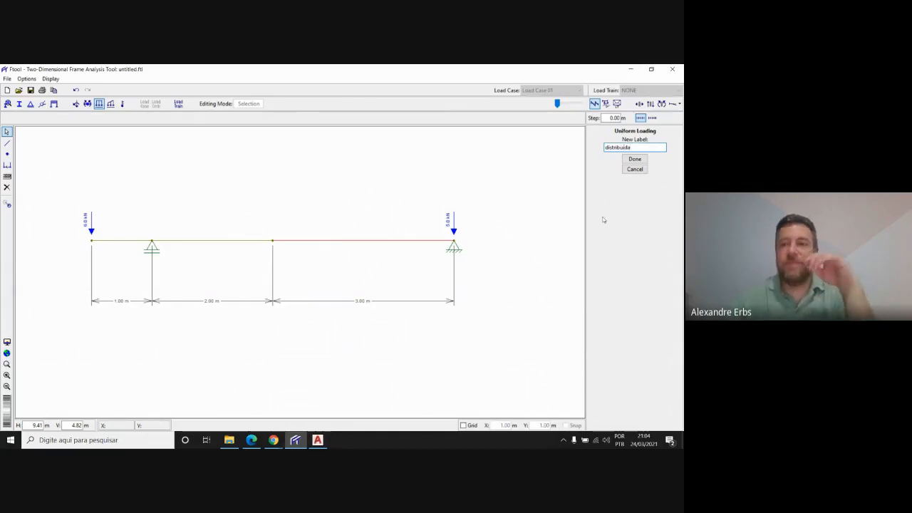
pyautogui.click(641, 160)
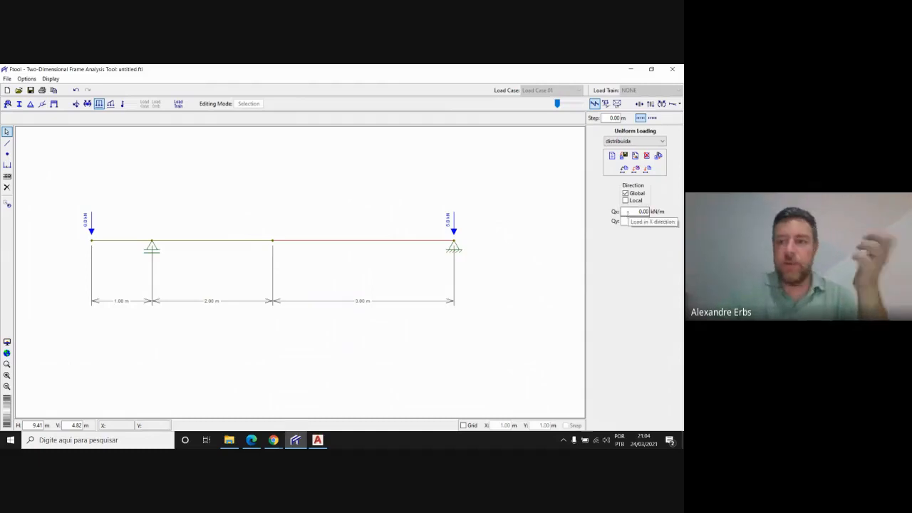
# Apply the uniform load to the 3 m member with Qy 2 kN/m, reverse it to Qy -2 kN/m, and clear the selection
pyautogui.moveTo(640, 221); pyautogui.dragTo(656, 223)
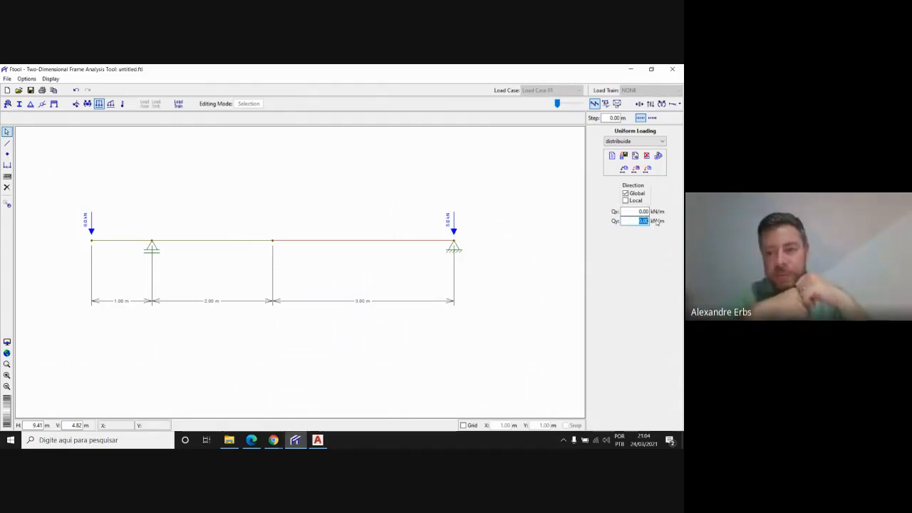
pyautogui.write('2')
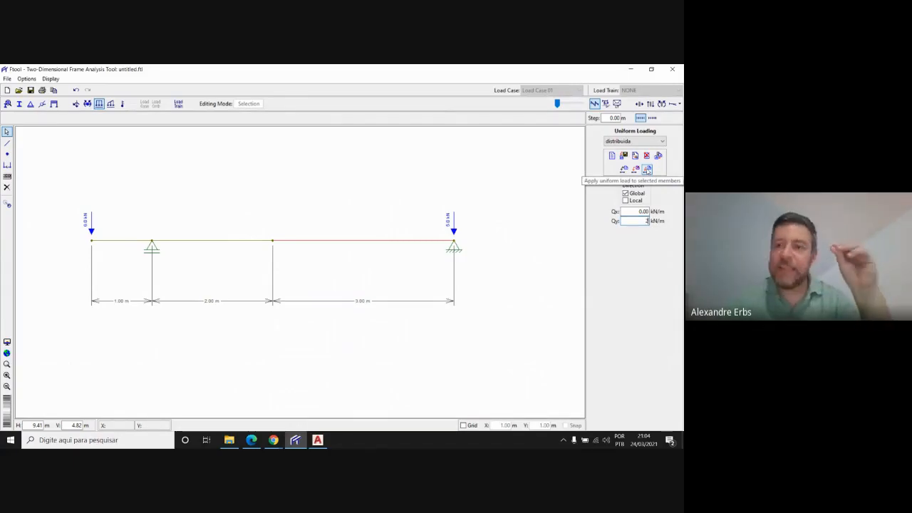
pyautogui.click(648, 170)
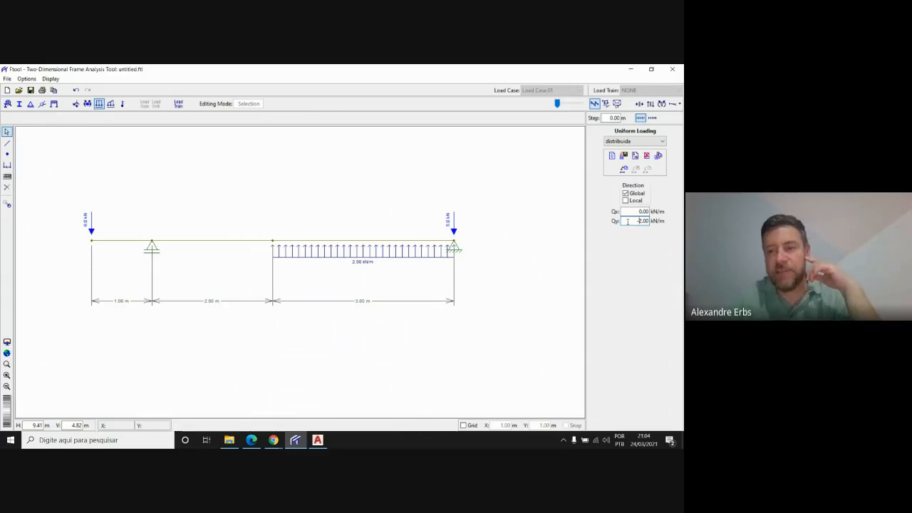
pyautogui.click(625, 172)
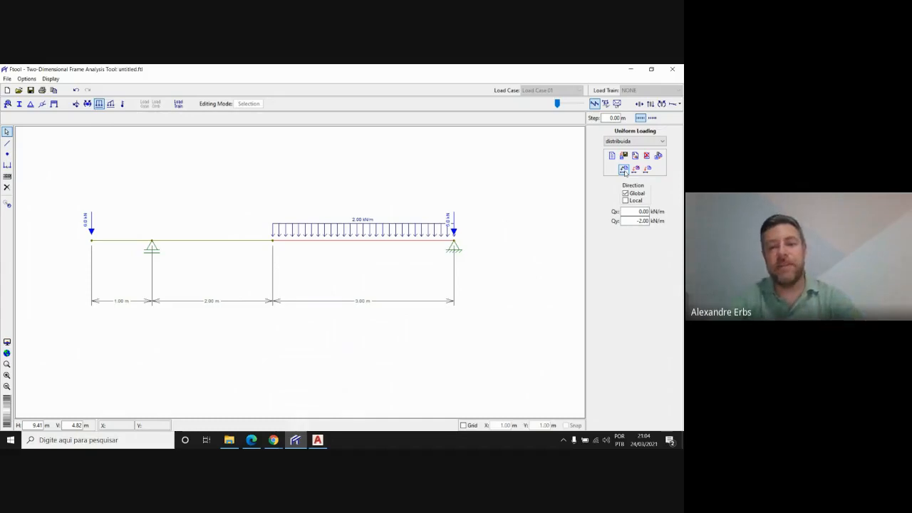
pyautogui.click(516, 275)
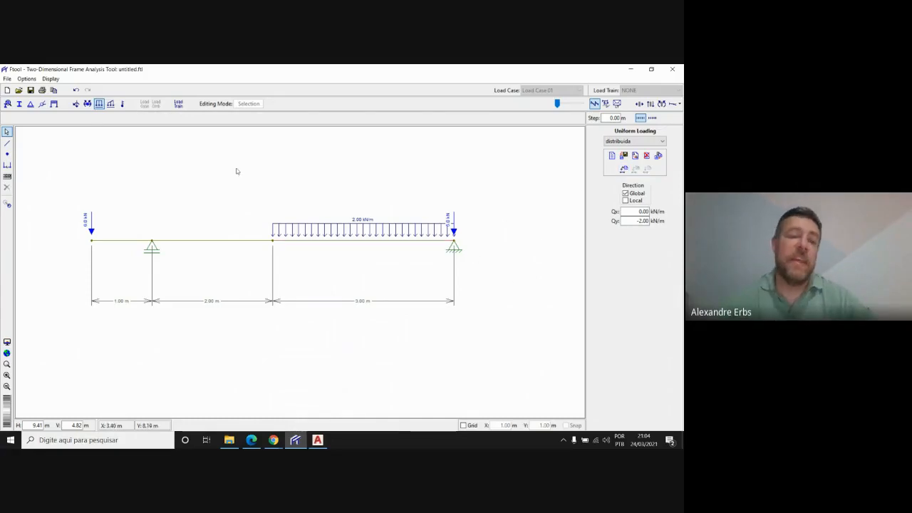
# Examine the loads, supports and spans of the finished Ftool beam and compare them with the AutoCAD drawing
pyautogui.scroll(1, 243, 198)
pyautogui.scroll(1, 447, 239)
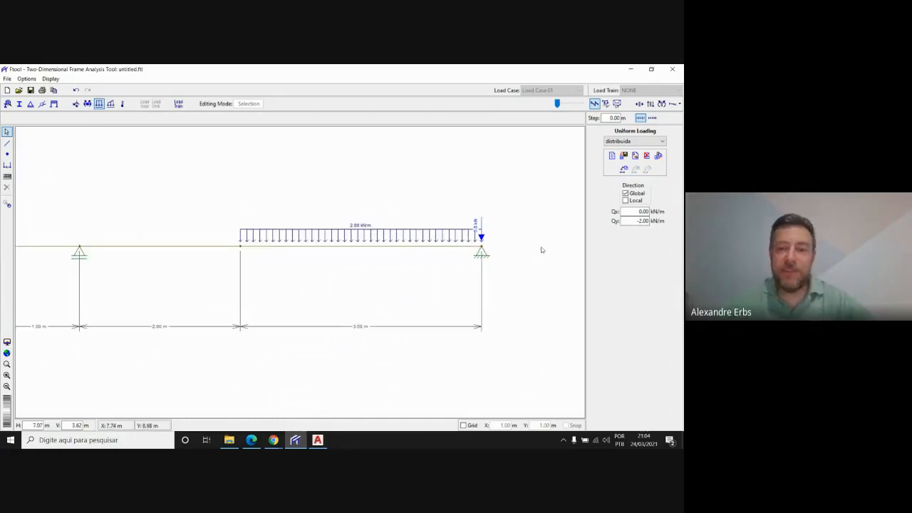
pyautogui.scroll(-1, 539, 249)
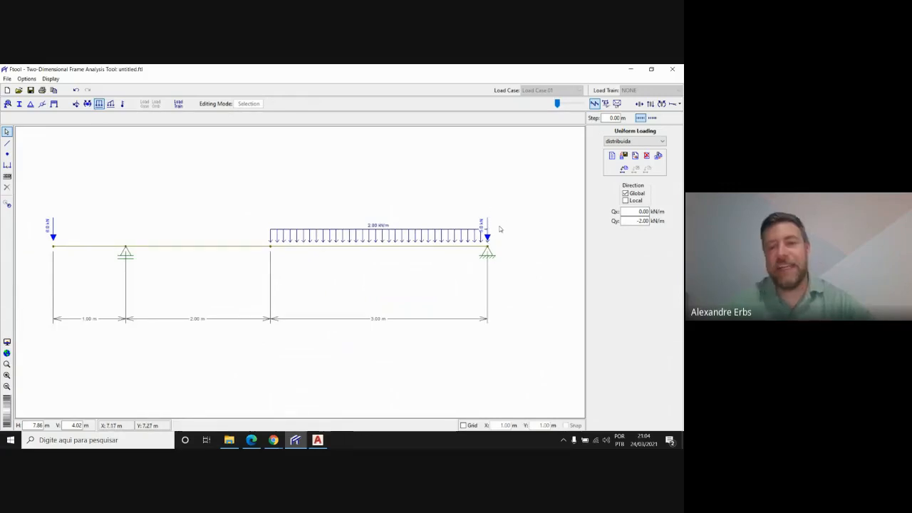
pyautogui.scroll(-1, 500, 229)
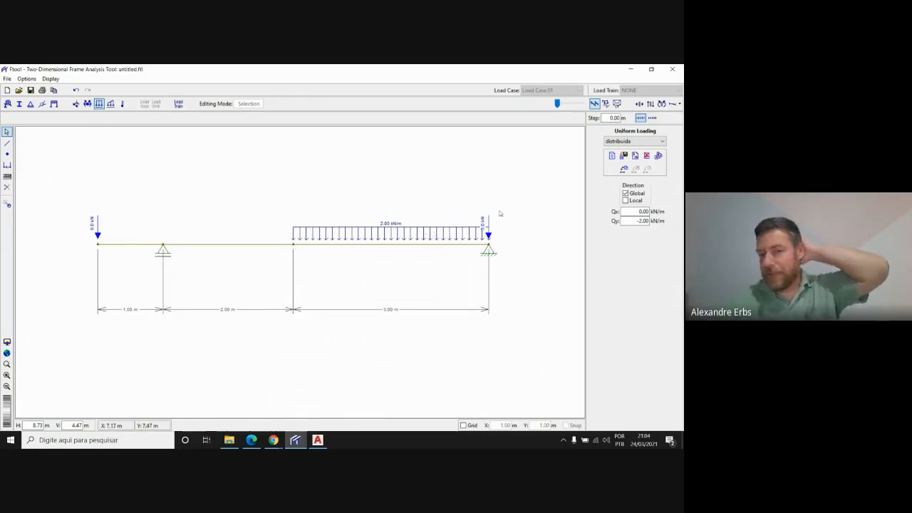
pyautogui.scroll(2, 486, 214)
pyautogui.scroll(1, 476, 248)
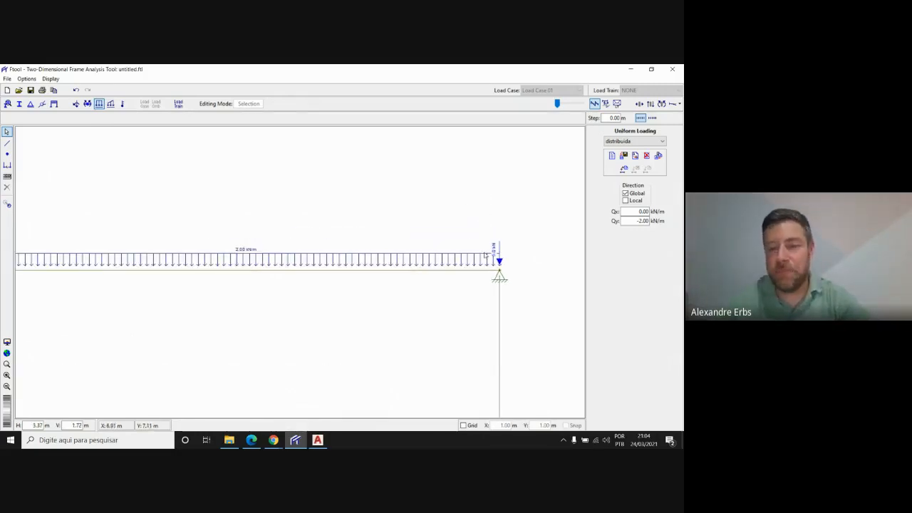
pyautogui.scroll(-2, 517, 220)
pyautogui.scroll(-1, 519, 220)
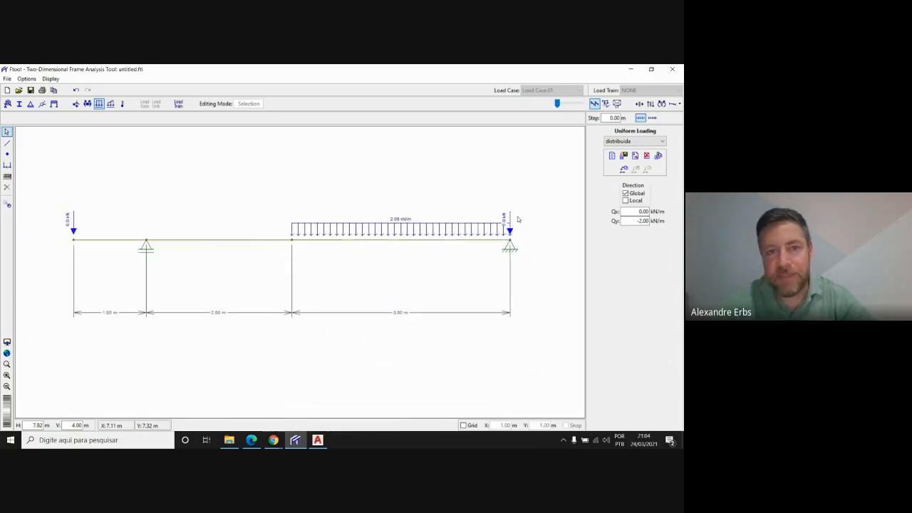
pyautogui.click(317, 440)
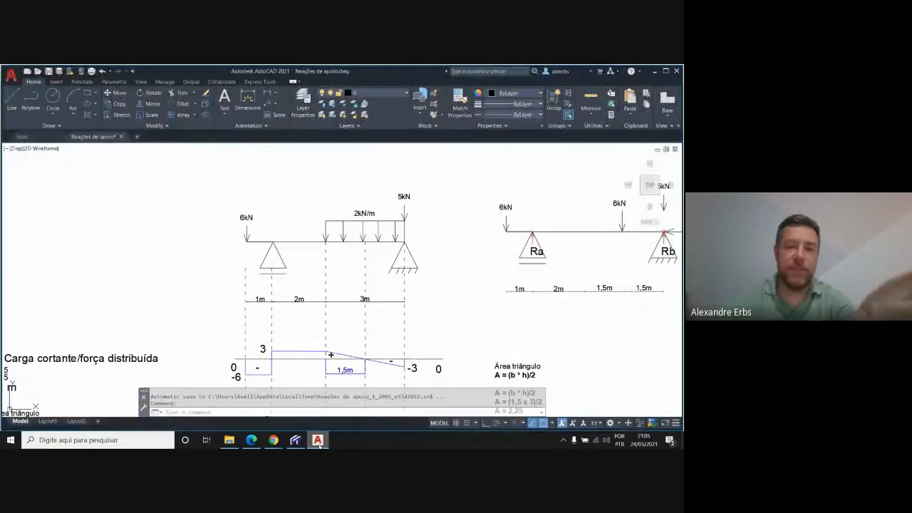
pyautogui.click(296, 440)
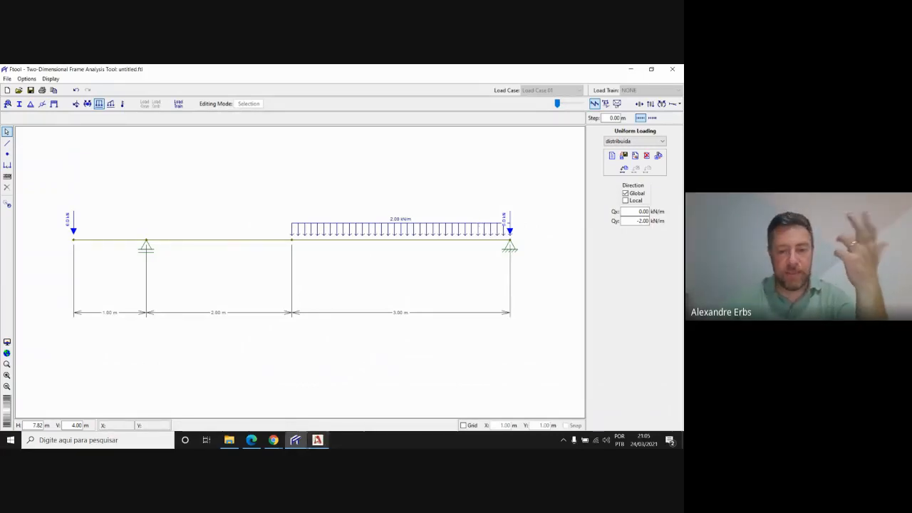
# Check the Google Meet call in Chrome and return to Ftool
pyautogui.moveTo(274, 440)
pyautogui.click(240, 406)
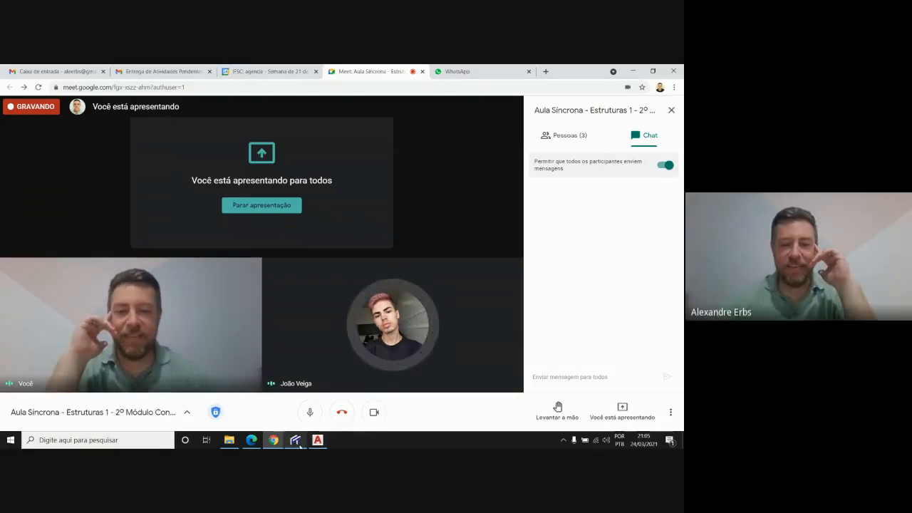
pyautogui.click(300, 447)
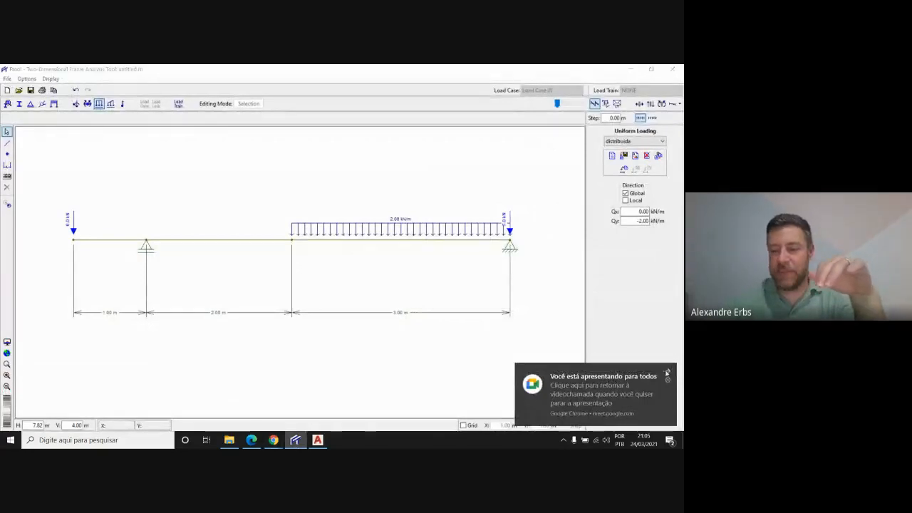
# Dismiss the presentation notification and create a material labelled concreto with the type Concrete Isotropic
pyautogui.click(669, 369)
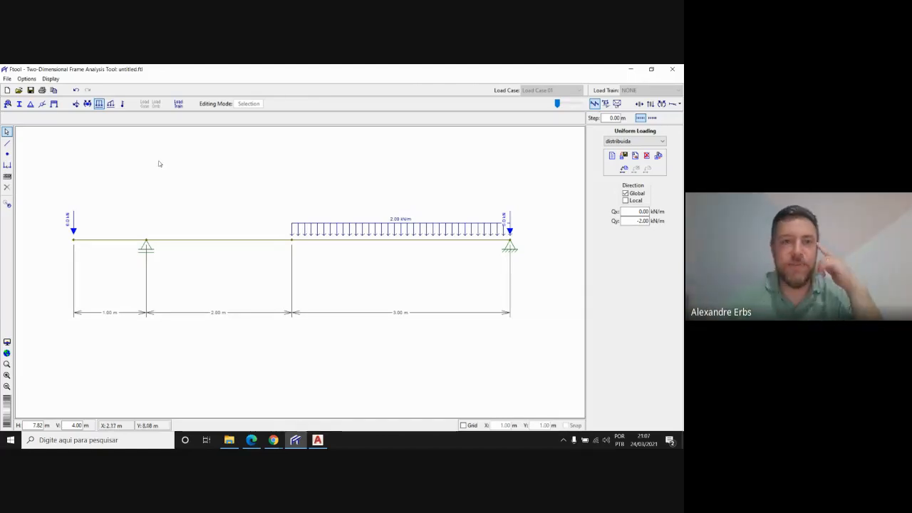
pyautogui.click(7, 105)
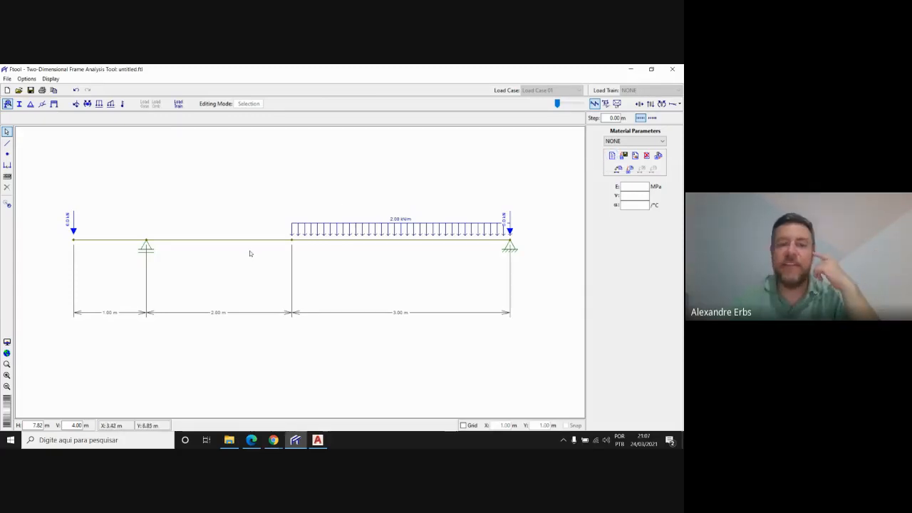
pyautogui.click(612, 156)
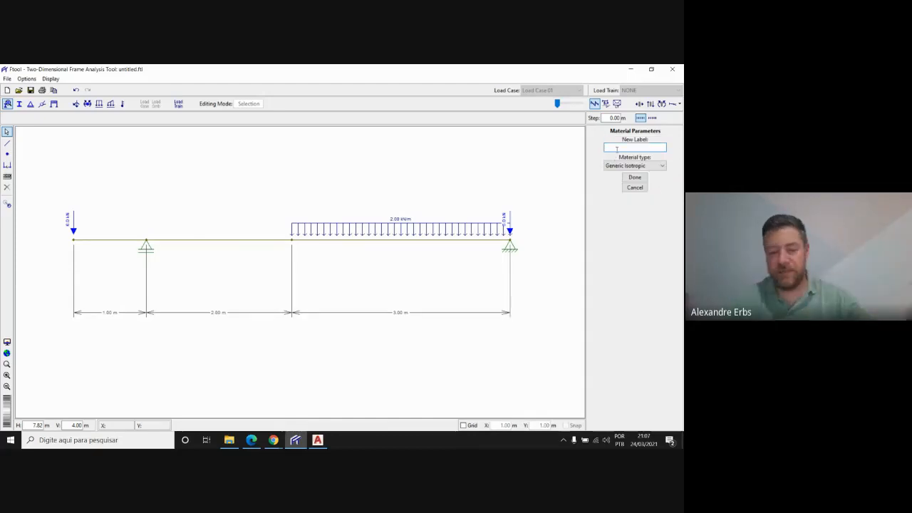
pyautogui.write('co')
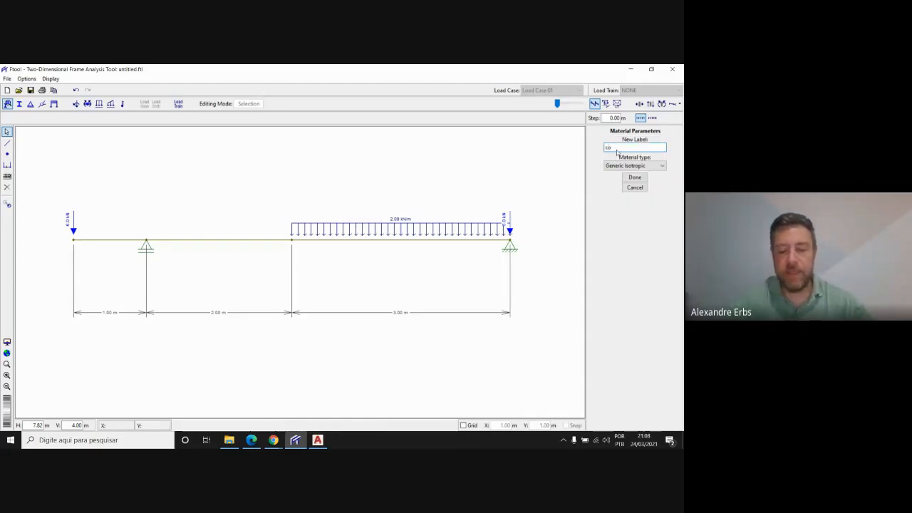
pyautogui.write('ncreto')
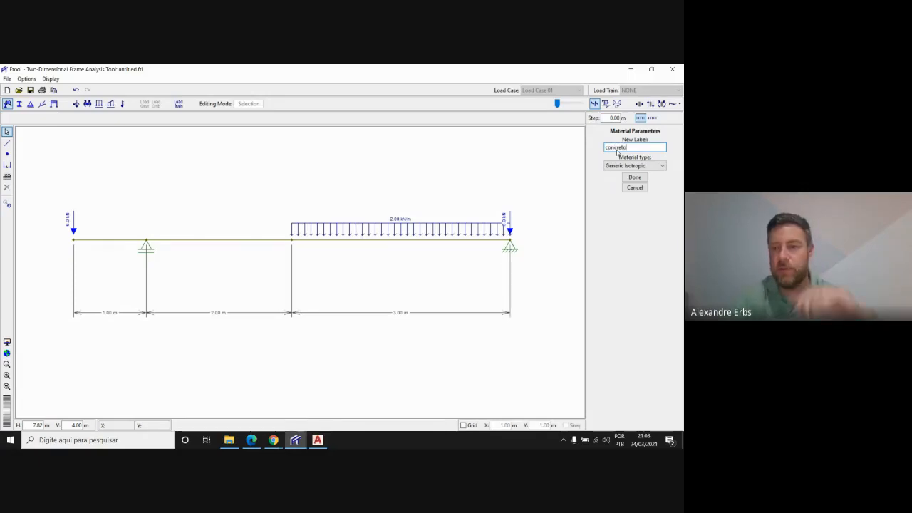
pyautogui.click(663, 167)
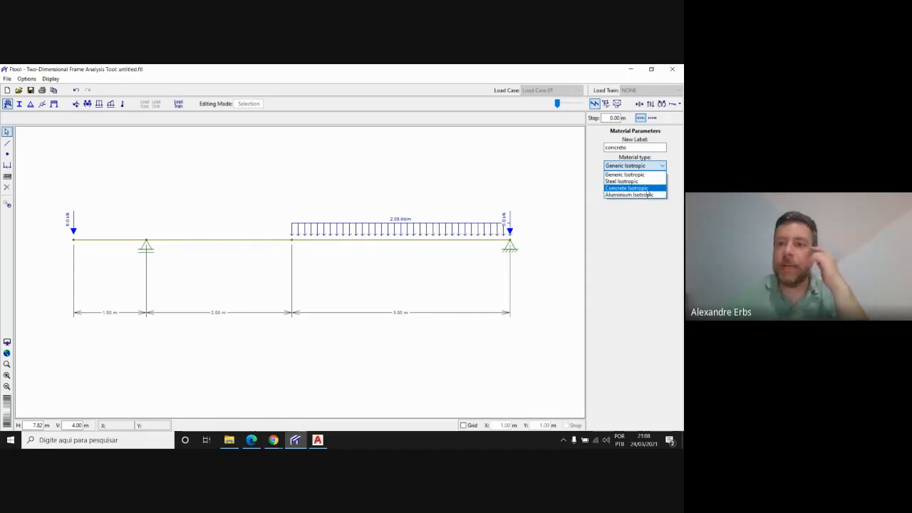
pyautogui.click(646, 188)
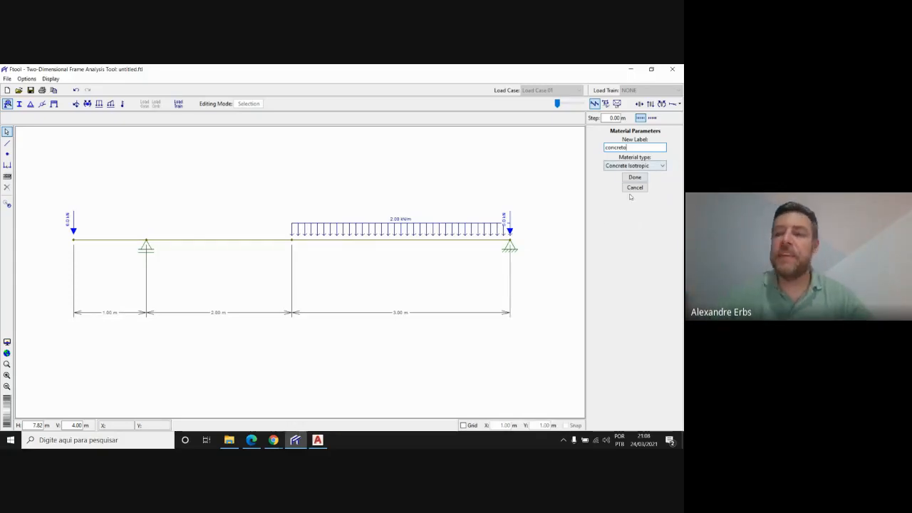
pyautogui.click(652, 165)
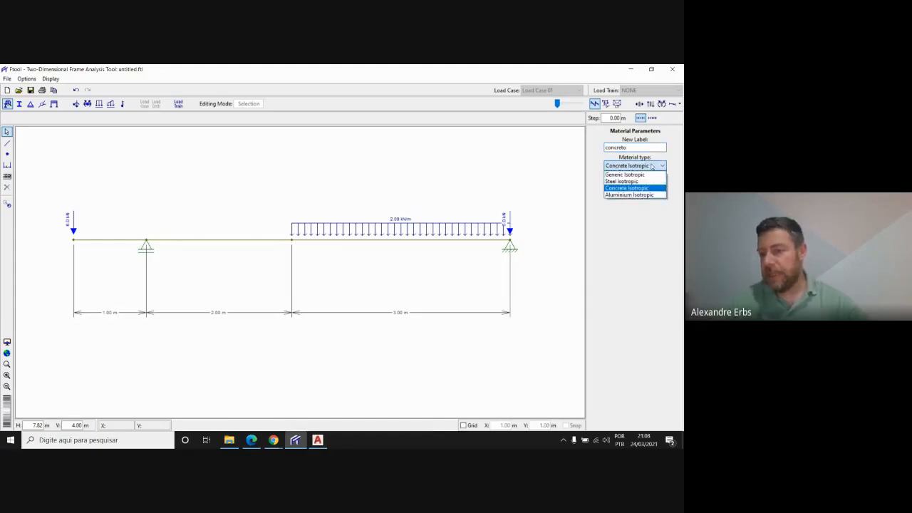
pyautogui.click(652, 165)
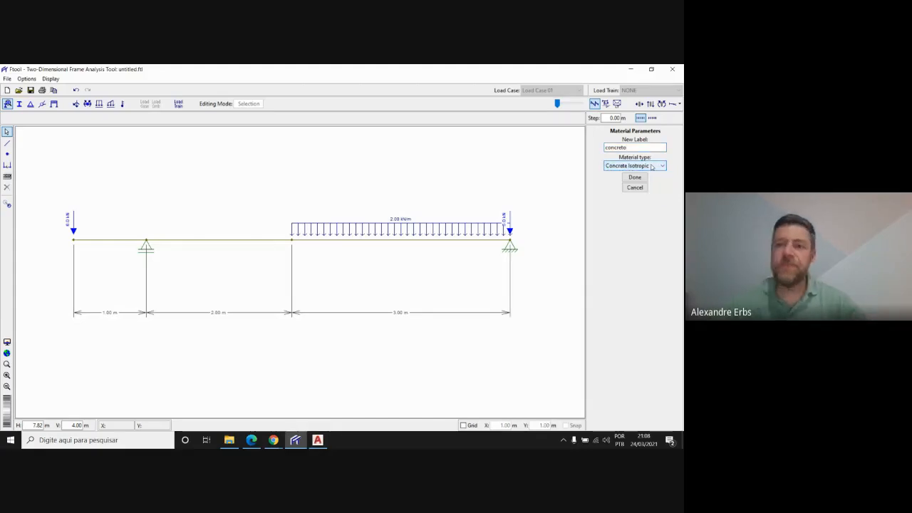
pyautogui.click(636, 179)
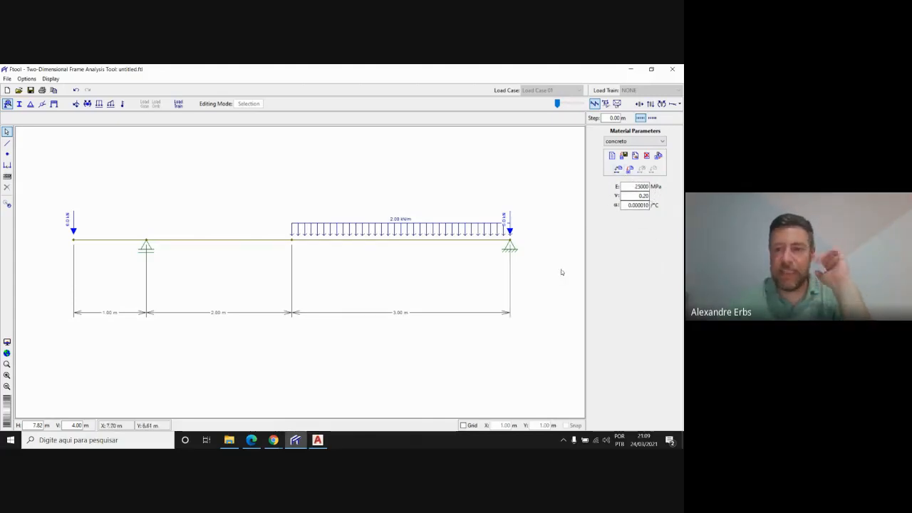
# Apply the concreto material to all members of the beam
pyautogui.moveTo(549, 346); pyautogui.dragTo(59, 169)
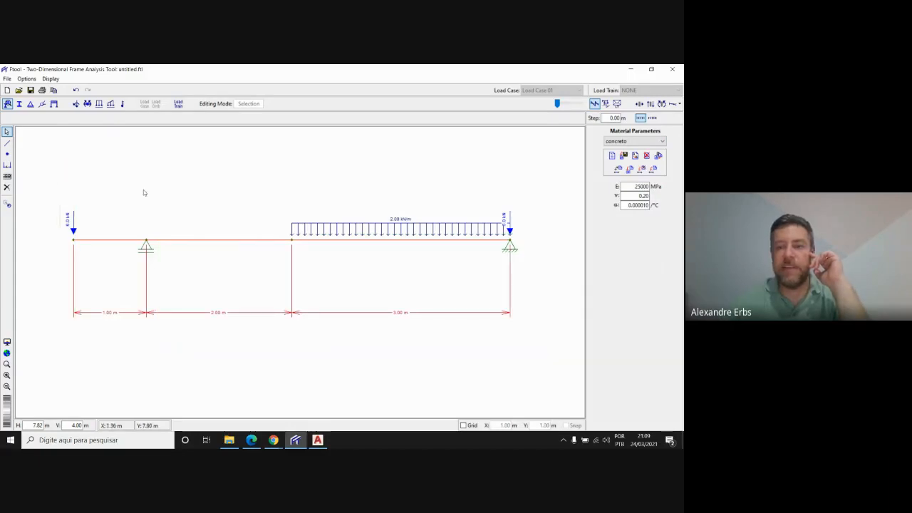
pyautogui.click(631, 171)
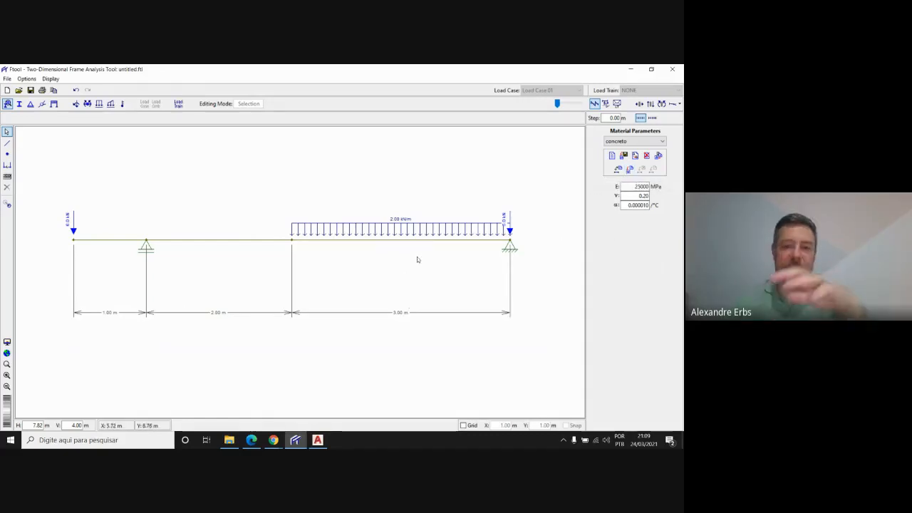
pyautogui.click(430, 244)
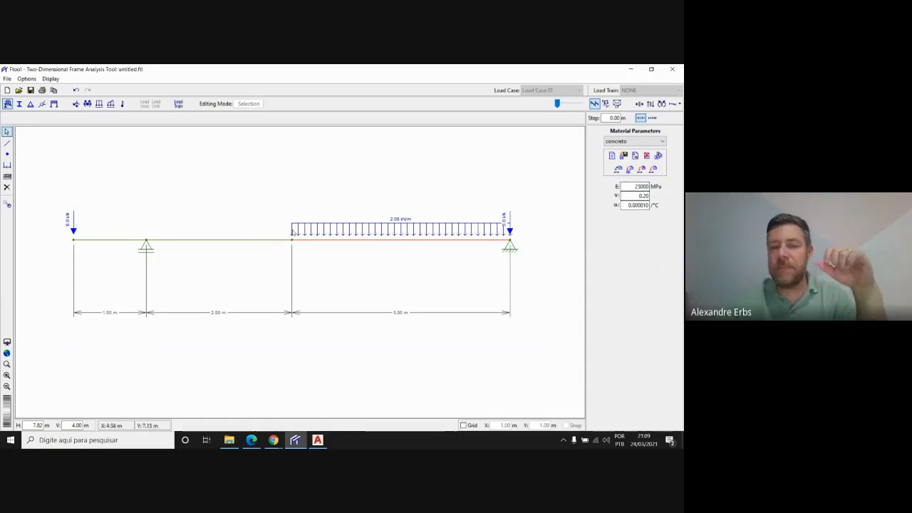
pyautogui.click(146, 247)
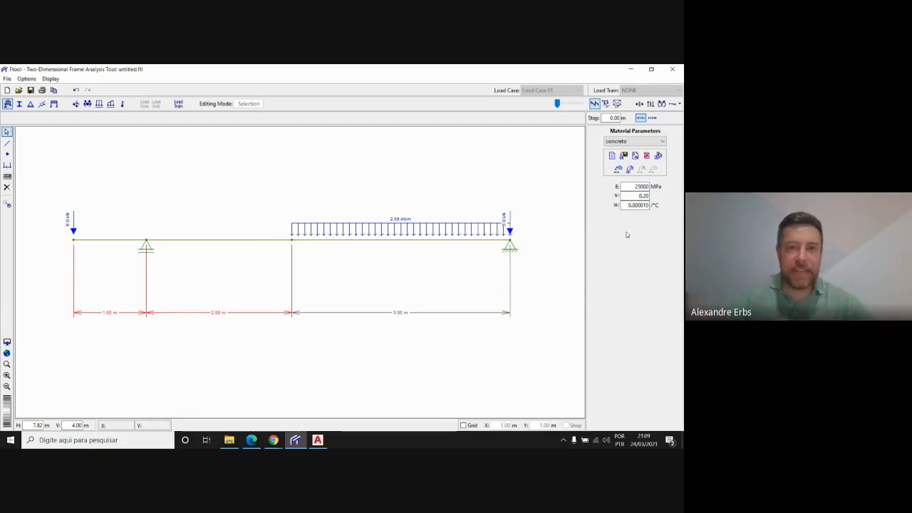
# Create a T-shape section labelled g and remove it from the section list
pyautogui.click(19, 104)
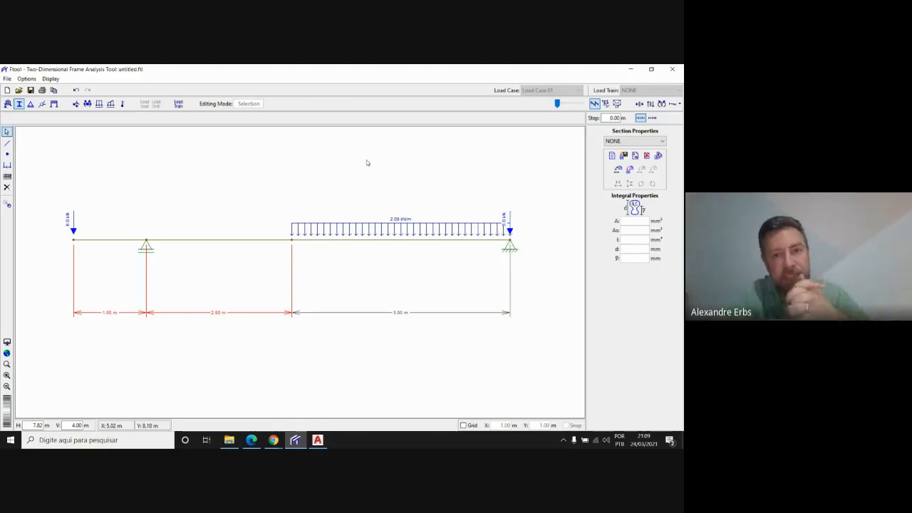
pyautogui.click(612, 156)
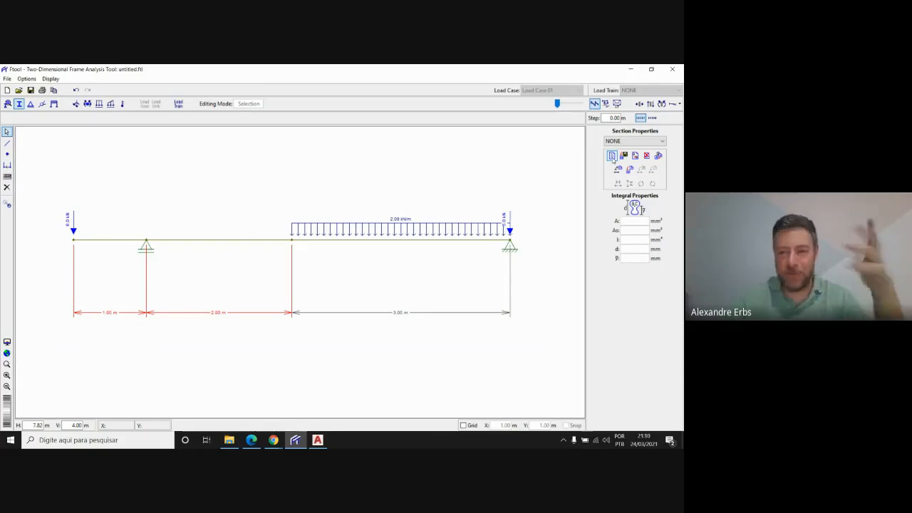
pyautogui.click(612, 157)
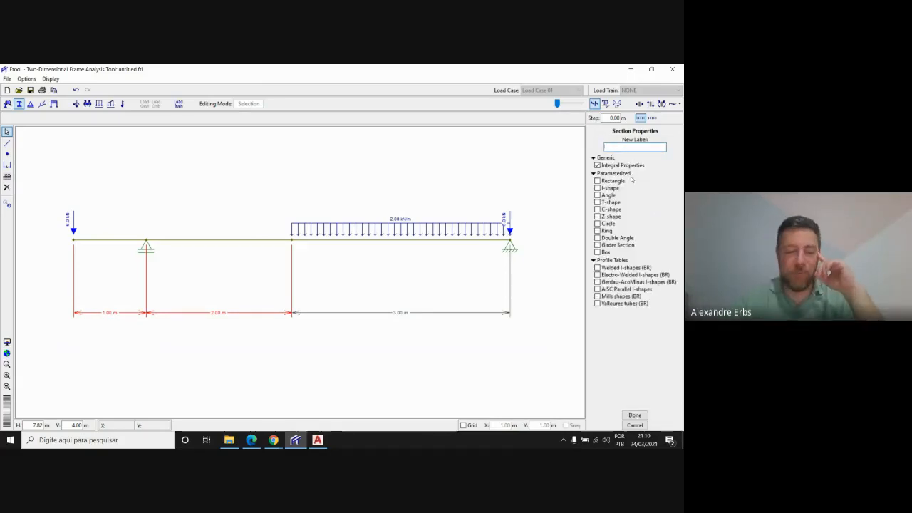
pyautogui.write('tj')
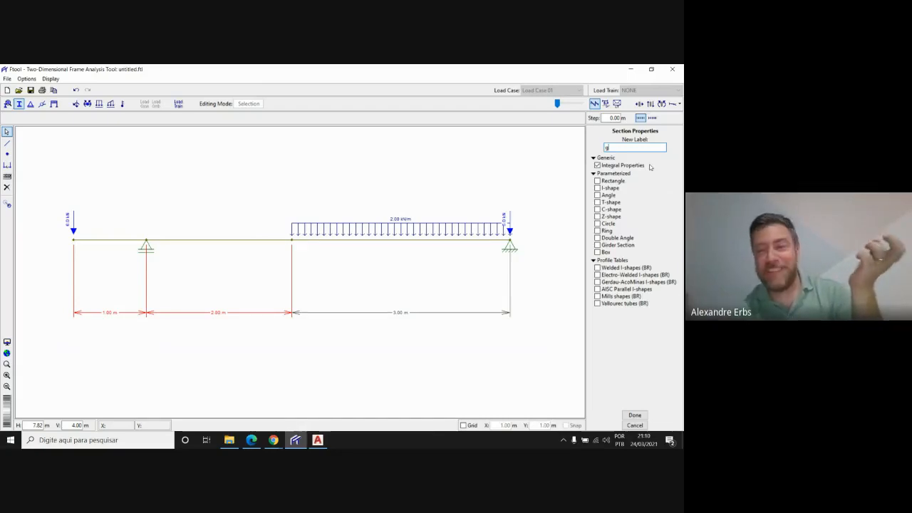
pyautogui.click(617, 182)
pyautogui.click(611, 188)
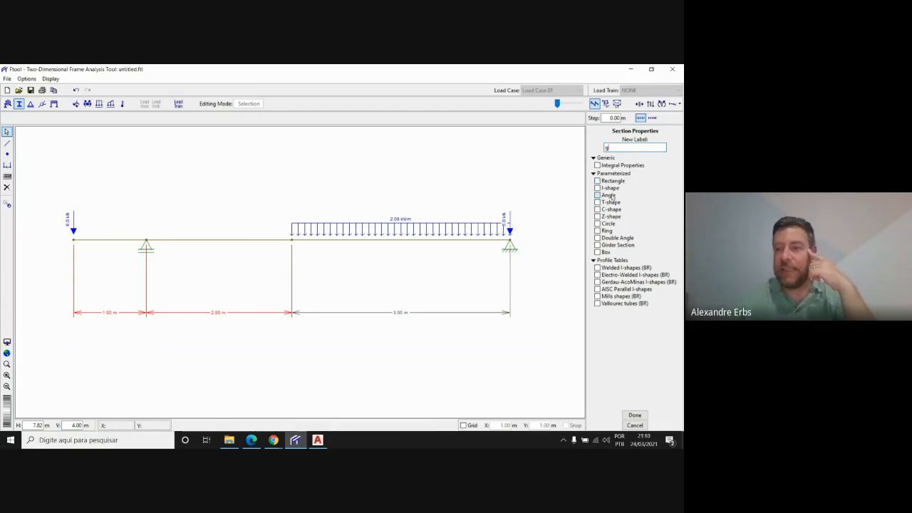
pyautogui.click(614, 181)
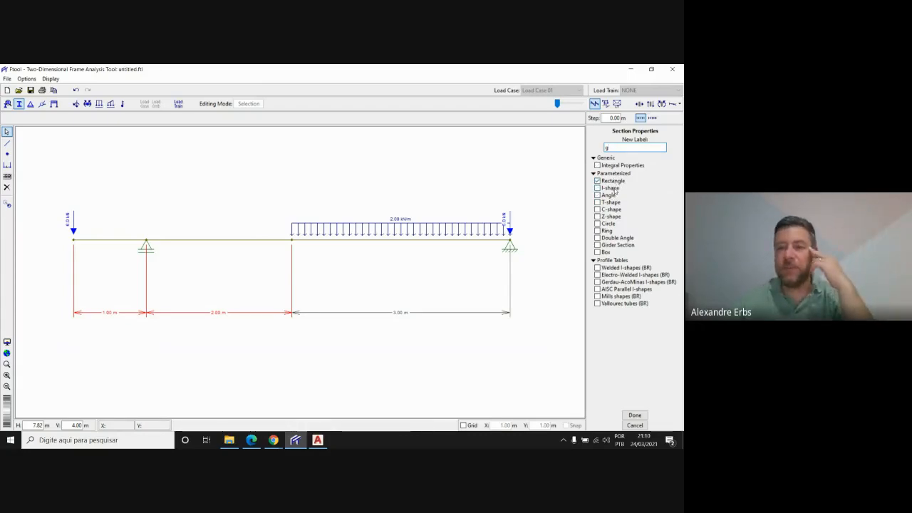
pyautogui.click(617, 203)
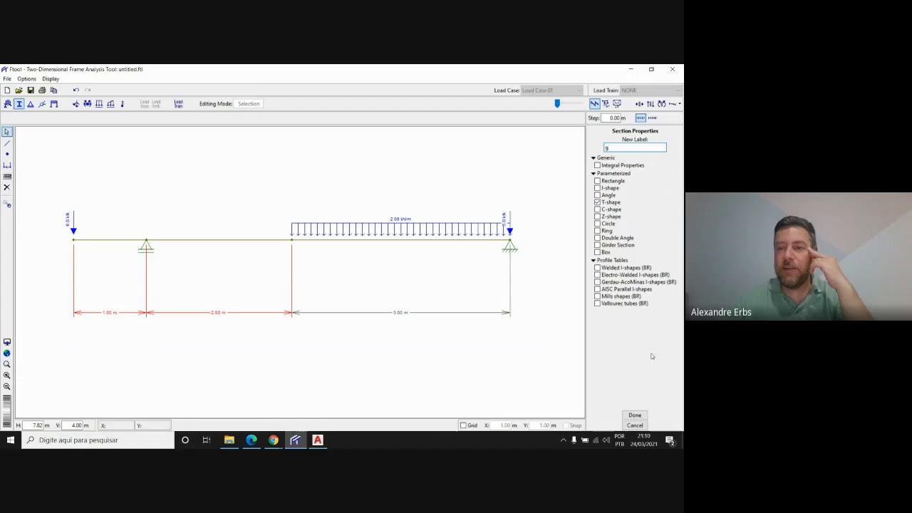
pyautogui.click(642, 415)
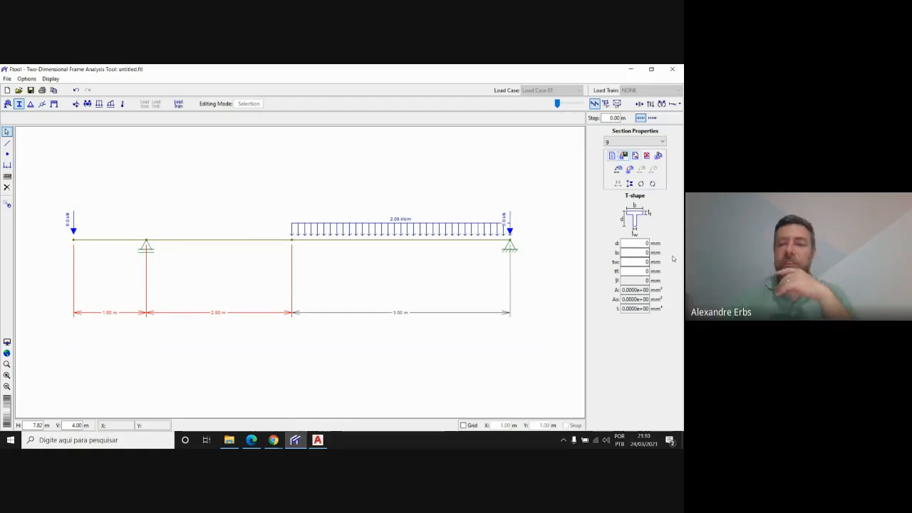
pyautogui.click(649, 158)
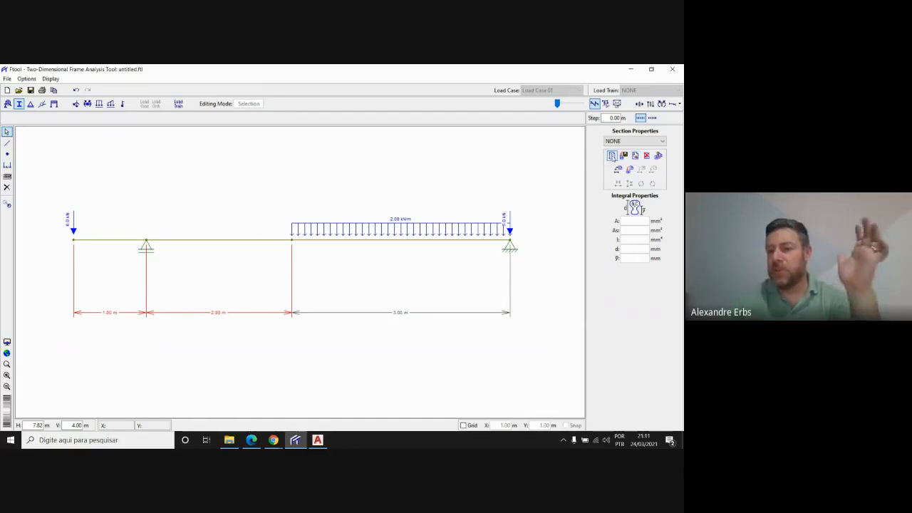
# Create a rectangular section labelled g
pyautogui.click(612, 153)
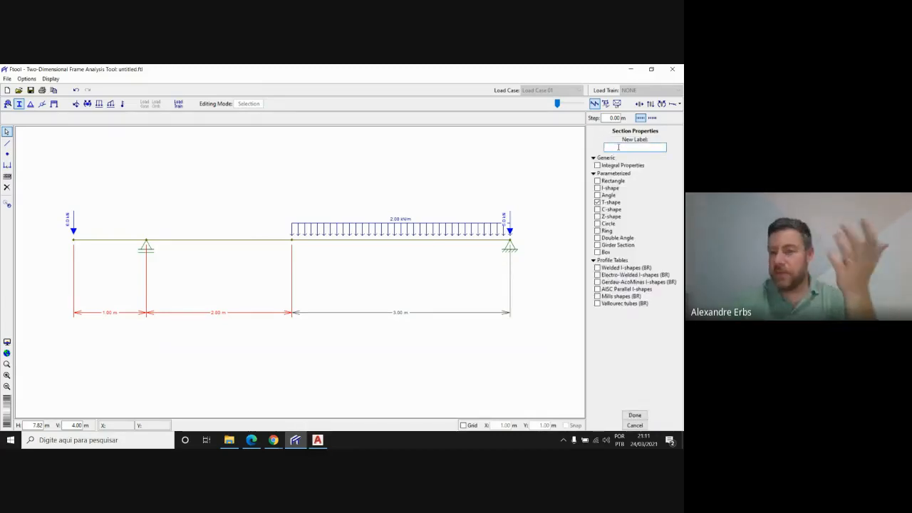
pyautogui.write('g')
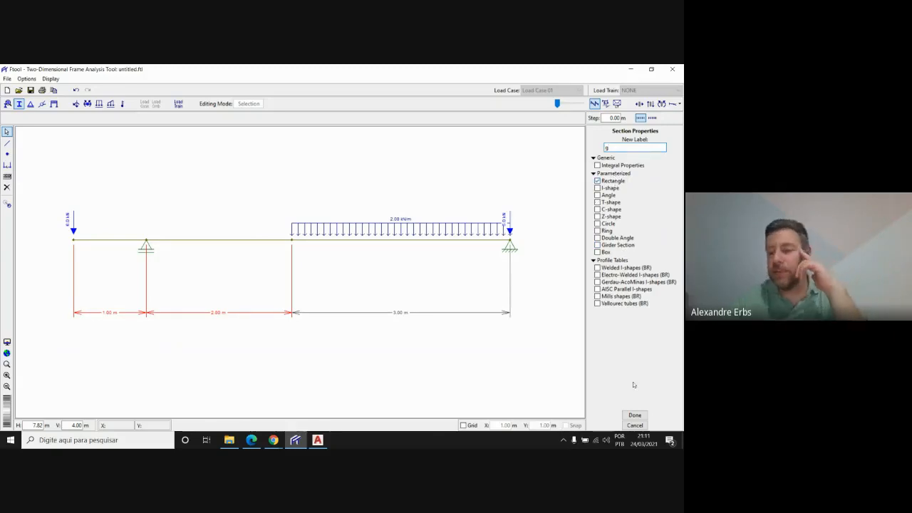
pyautogui.click(642, 419)
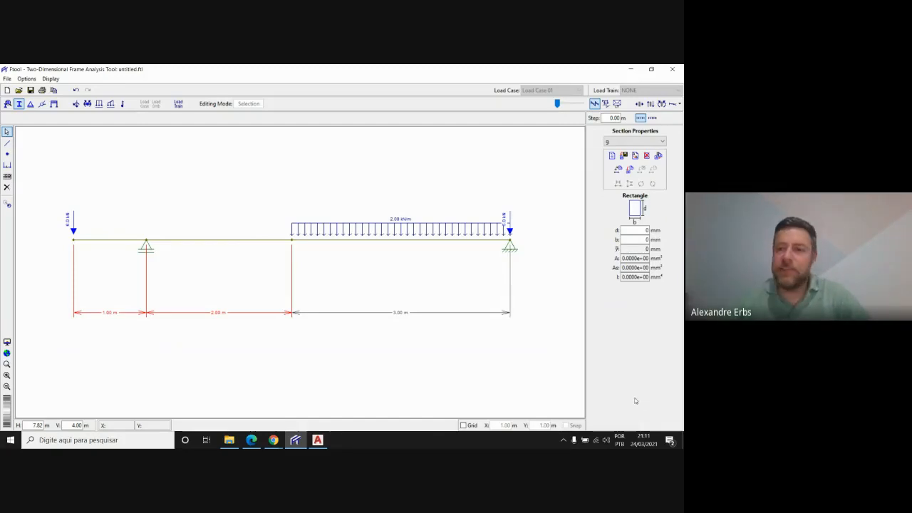
# Set the rectangular section's depth d to 400 mm and width b to 150 mm, and apply it to all members
pyautogui.click(648, 230)
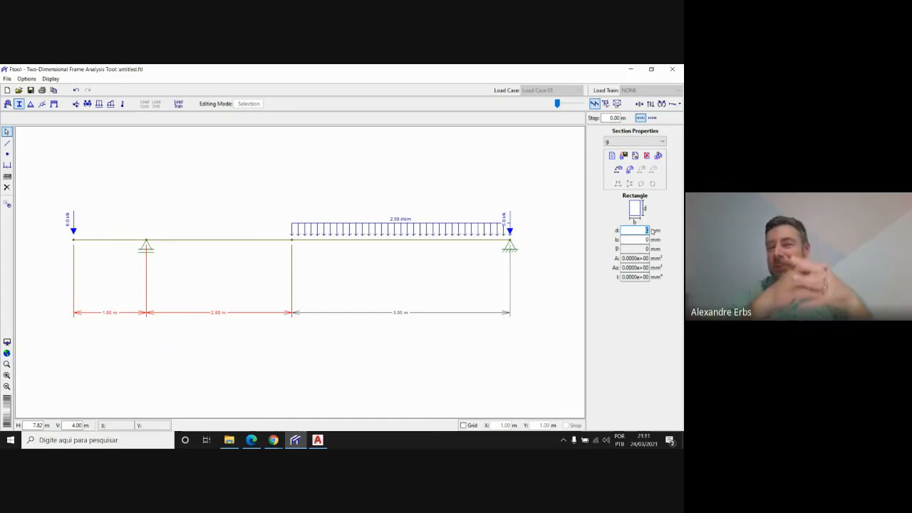
pyautogui.write('400')
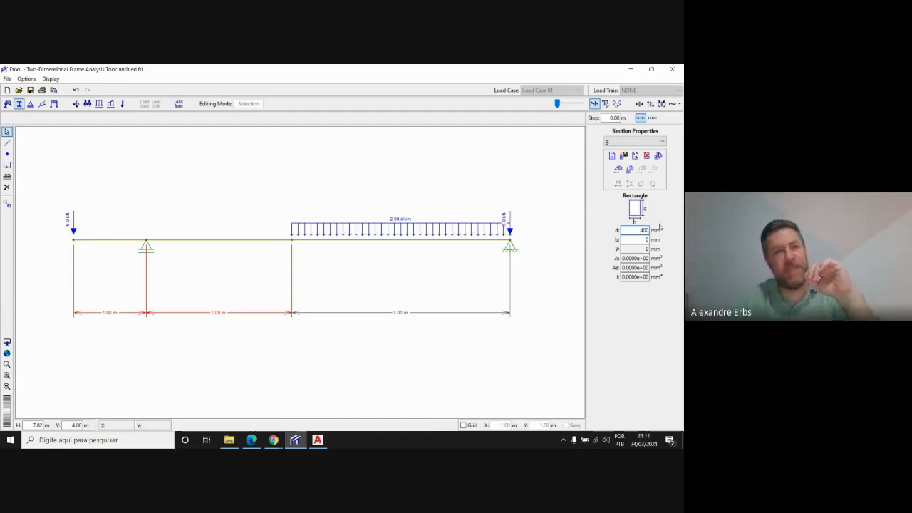
pyautogui.press('Tab')
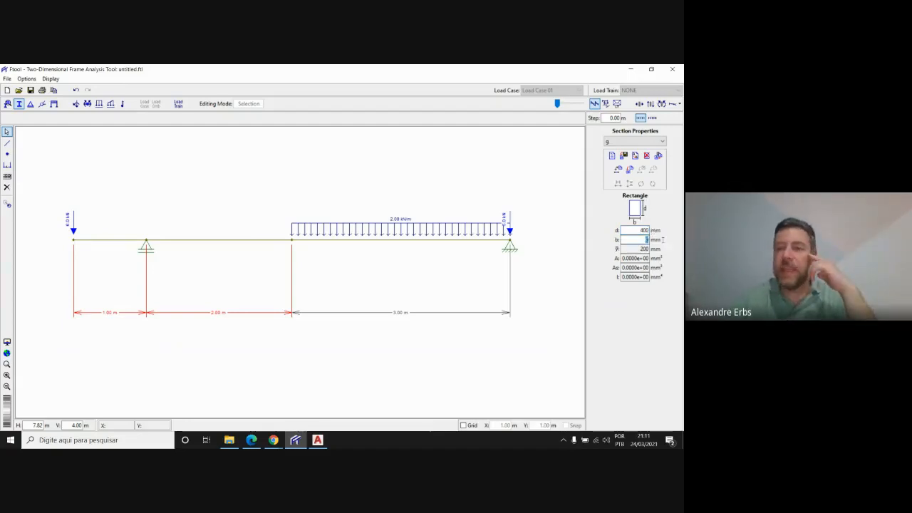
pyautogui.write('50')
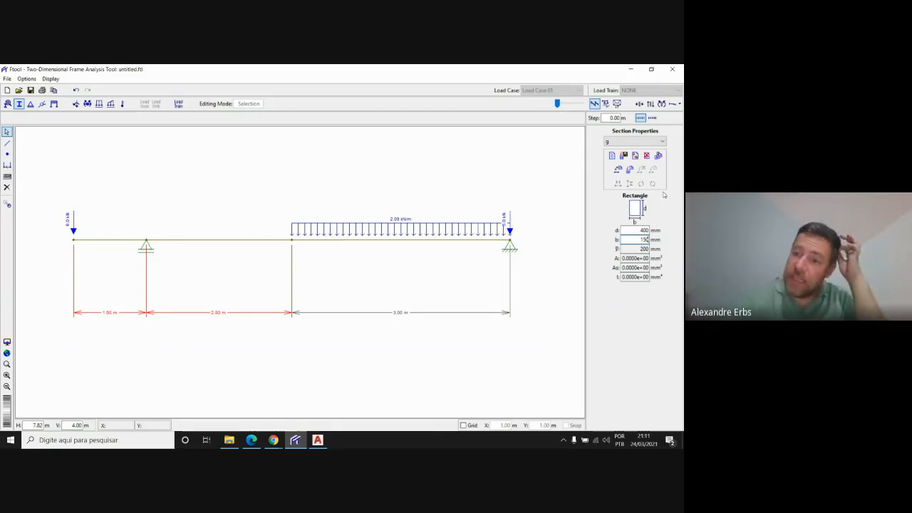
pyautogui.click(632, 172)
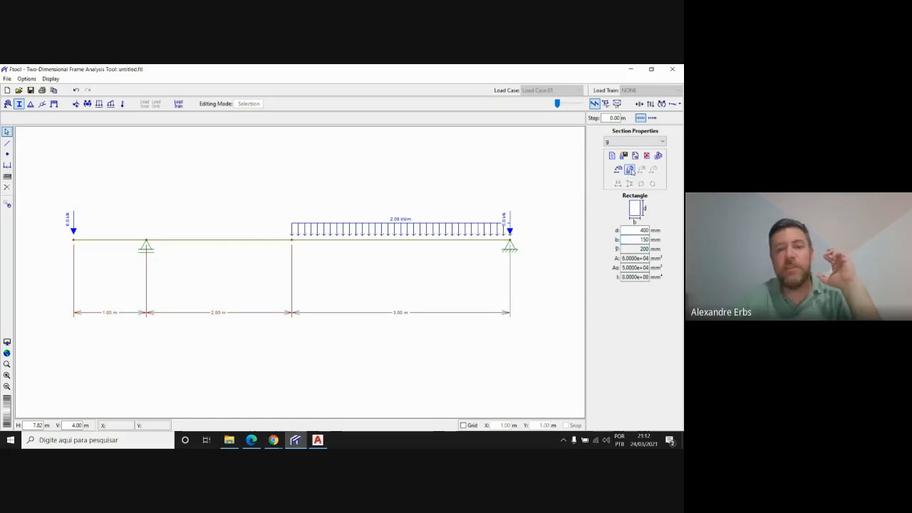
pyautogui.moveTo(549, 325); pyautogui.dragTo(57, 154)
pyautogui.click(632, 172)
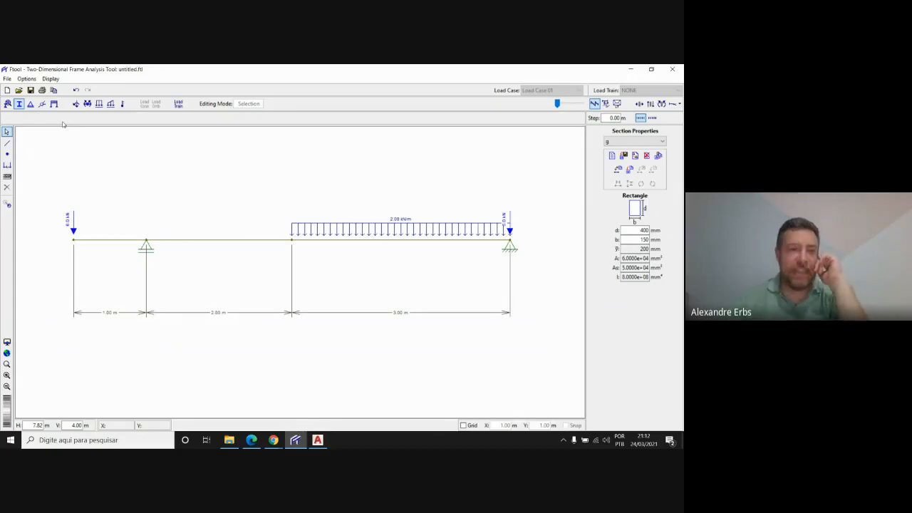
# Save the beam model as Viga Balanço
pyautogui.click(31, 90)
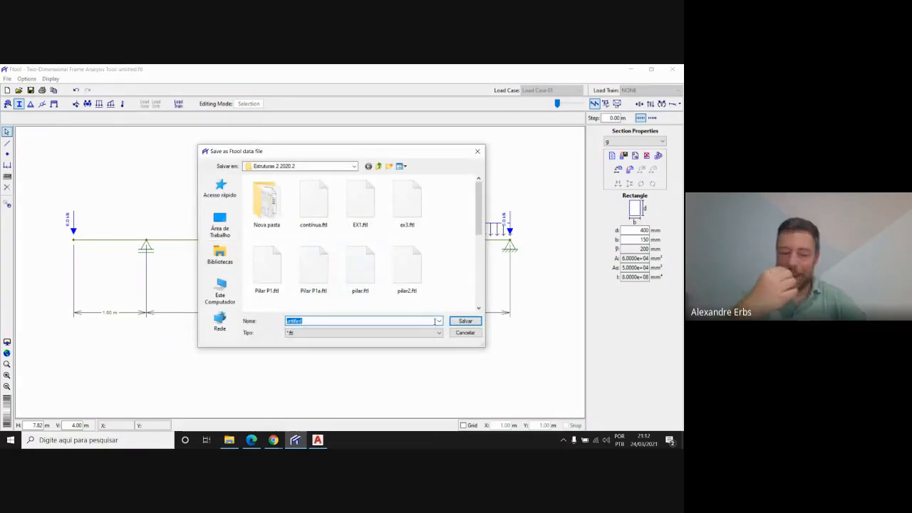
pyautogui.write('Viga Bala')
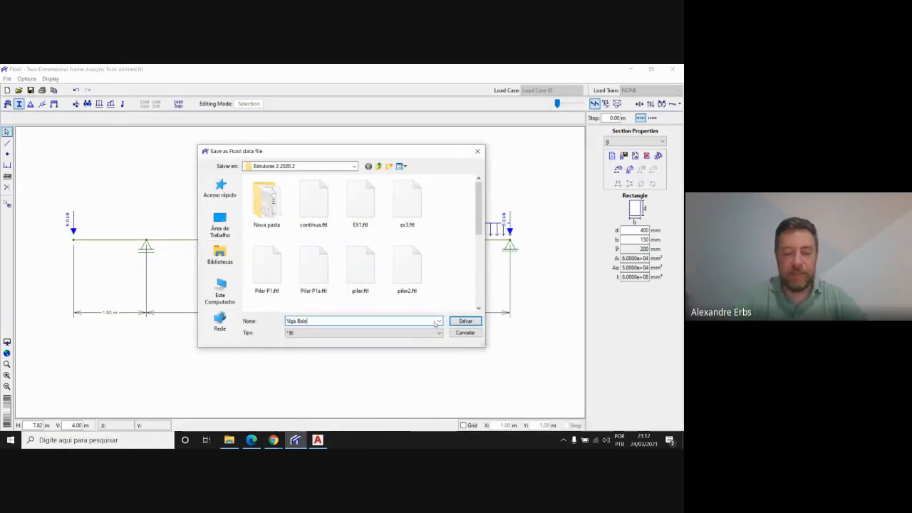
pyautogui.write('nço')
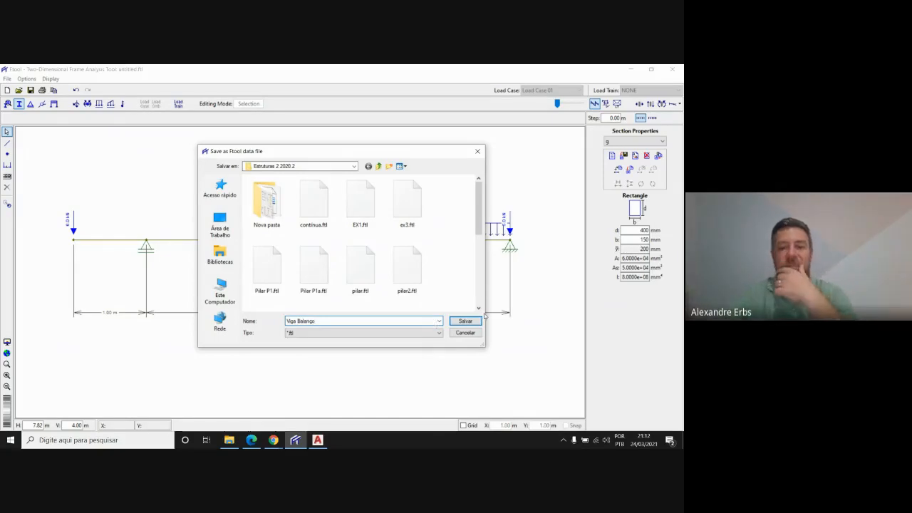
pyautogui.click(477, 321)
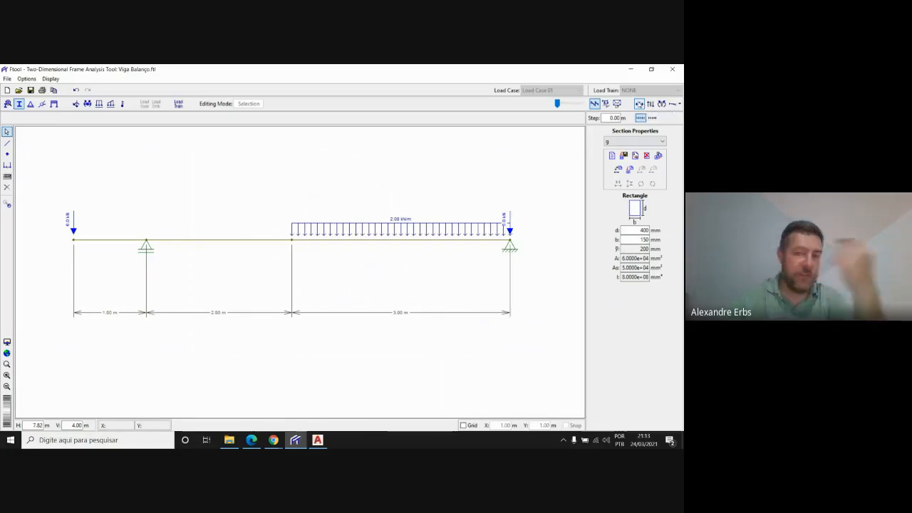
# Display the beam's shear force diagram and examine it along all three spans, including where it crosses zero
pyautogui.click(673, 105)
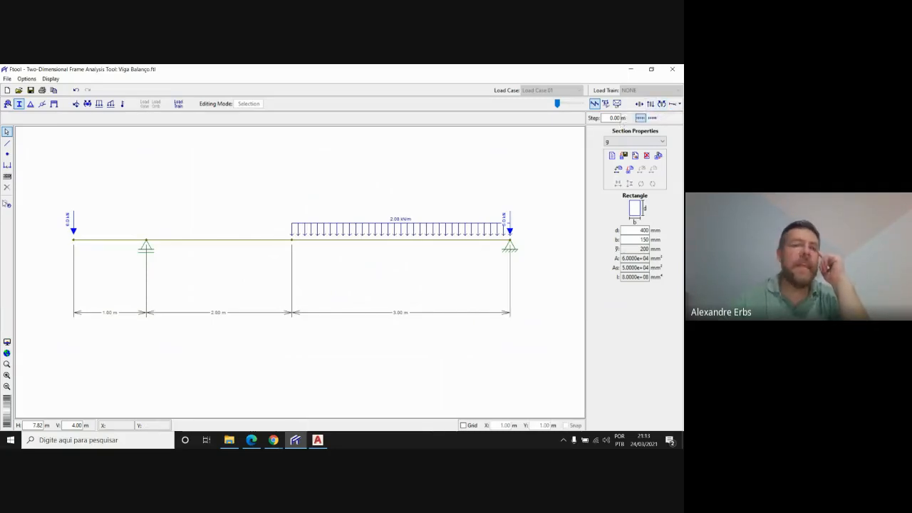
pyautogui.click(653, 104)
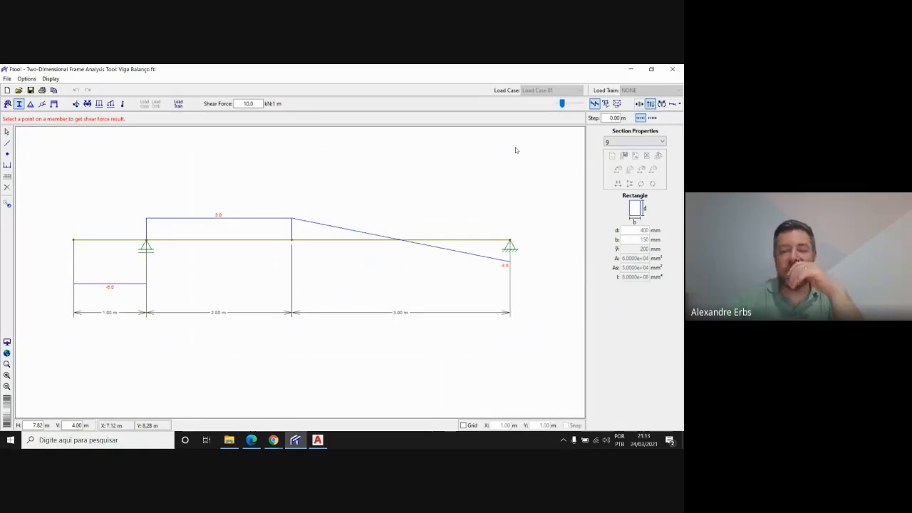
pyautogui.scroll(5, 110, 223)
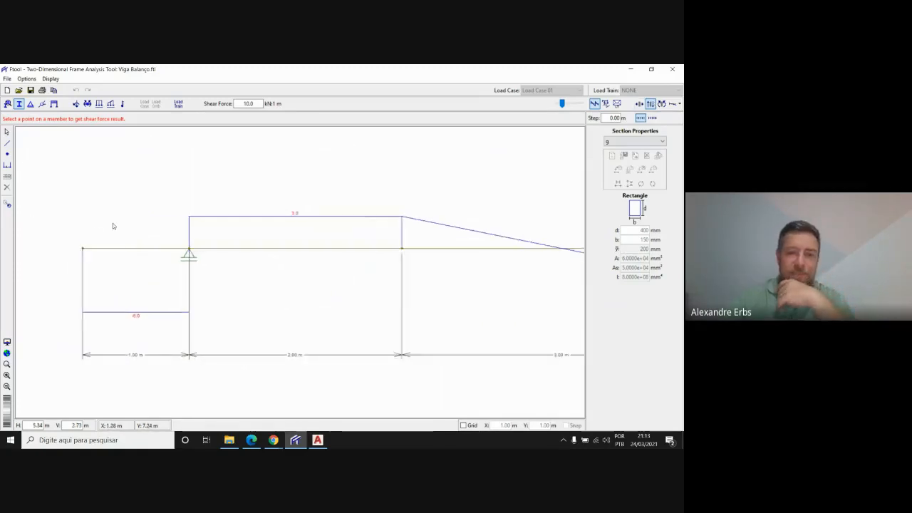
pyautogui.scroll(-2, 83, 216)
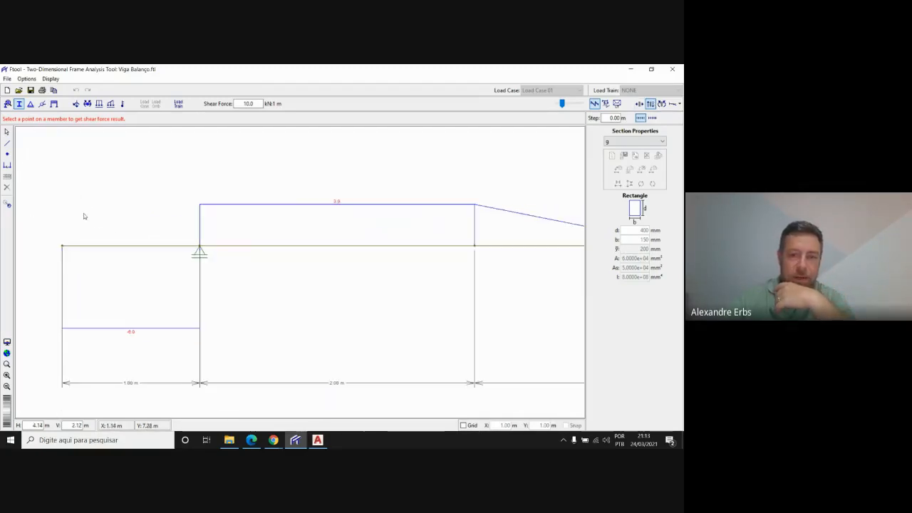
pyautogui.scroll(-2, 97, 285)
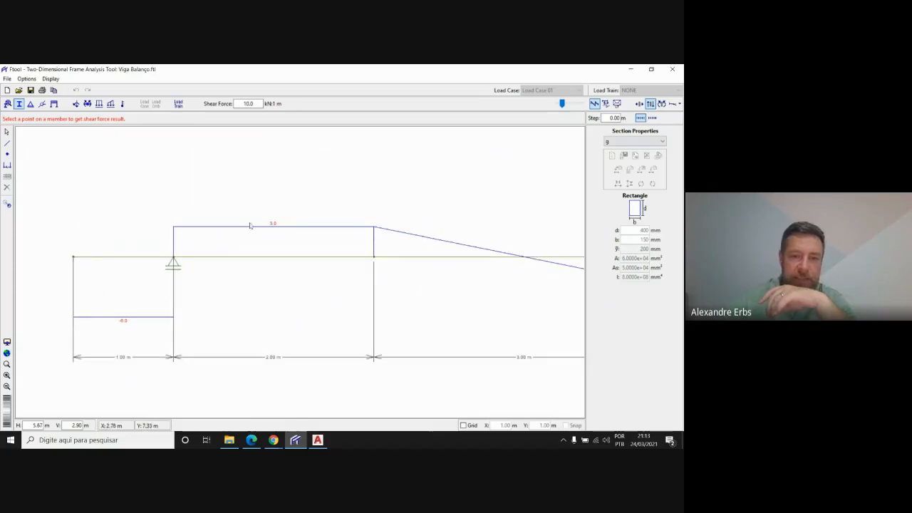
pyautogui.scroll(-2, 128, 186)
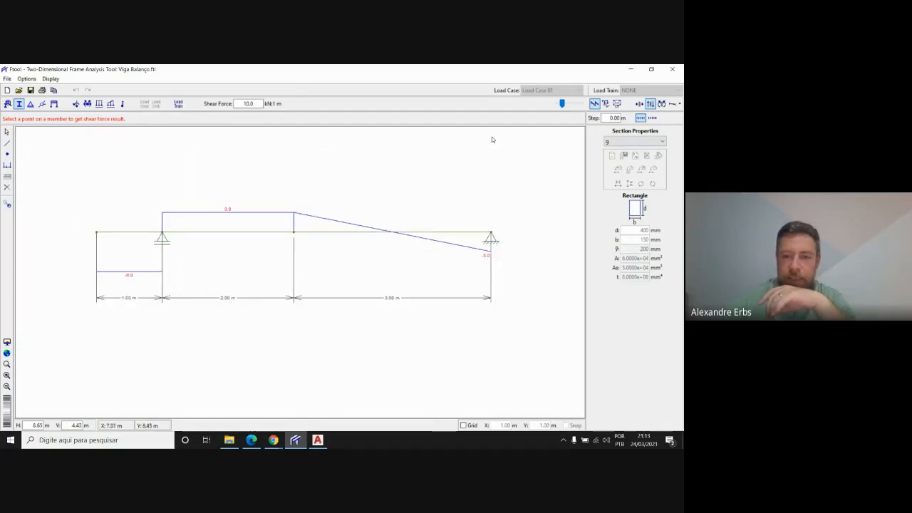
pyautogui.scroll(2, 392, 234)
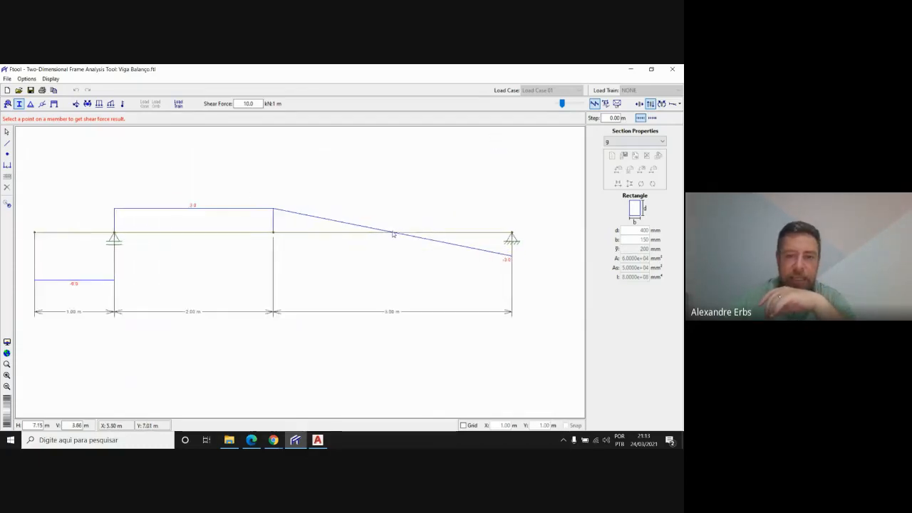
pyautogui.scroll(2, 393, 233)
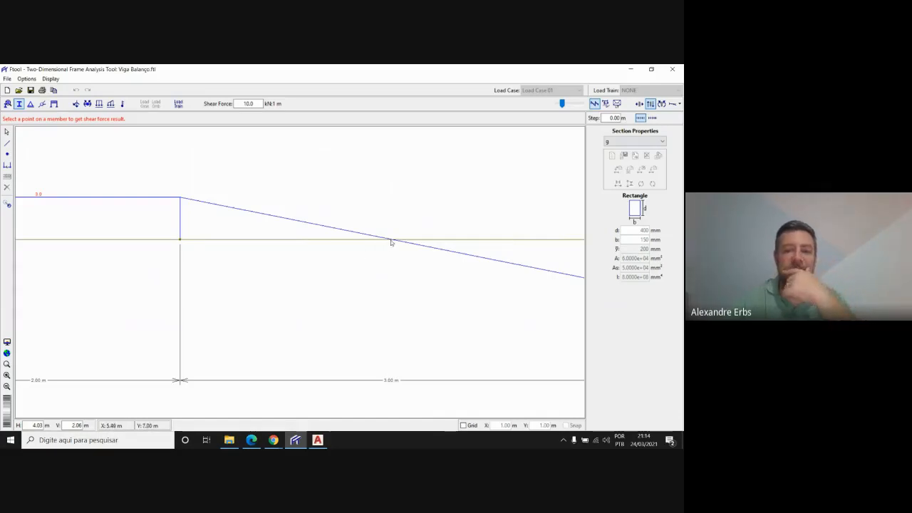
pyautogui.scroll(-2, 392, 242)
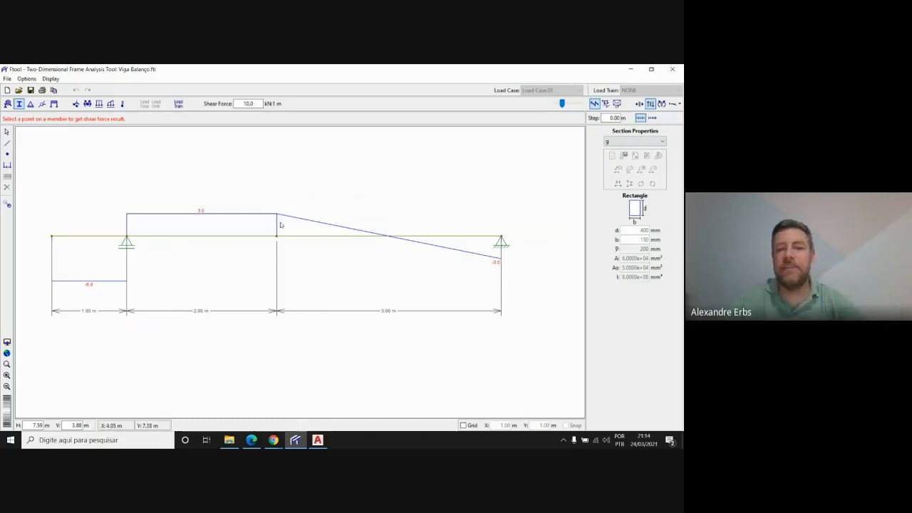
pyautogui.scroll(-1, 463, 253)
pyautogui.scroll(2, 275, 207)
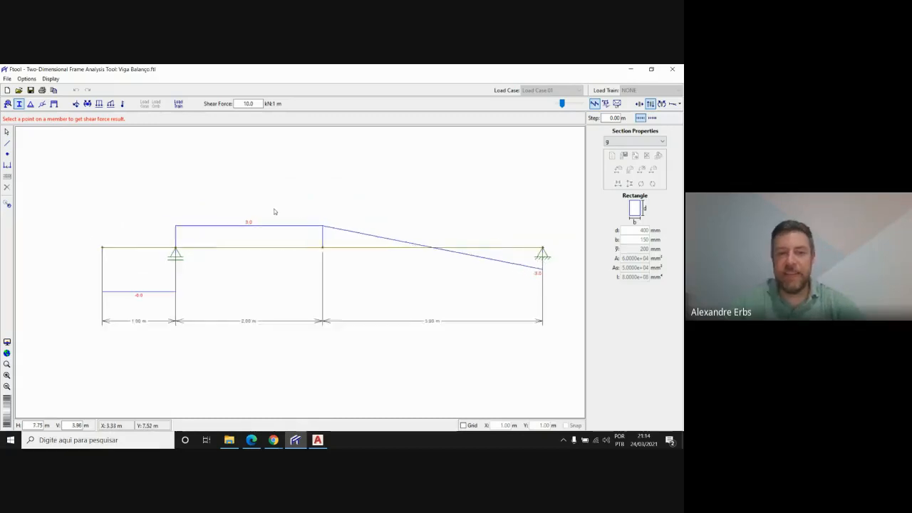
pyautogui.scroll(-1, 400, 214)
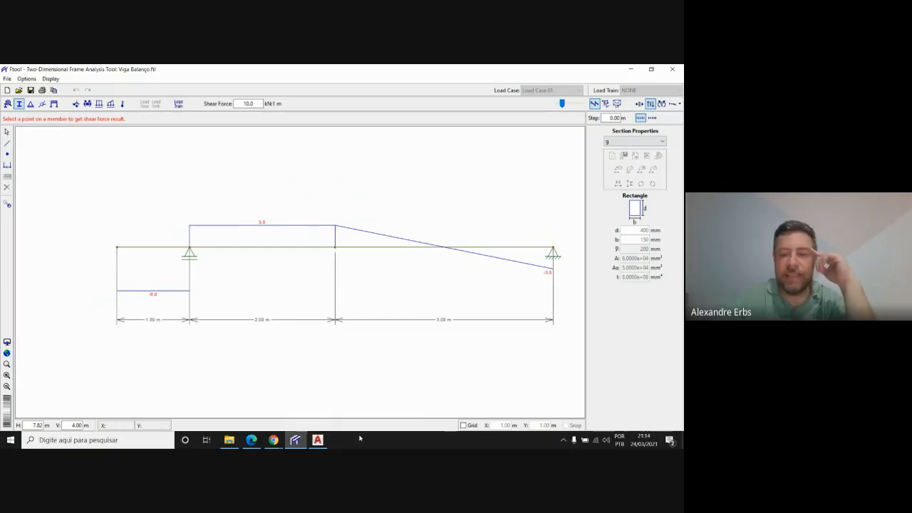
# Switch to AutoCAD and examine the hand-calculated shear force diagram for comparison
pyautogui.click(316, 443)
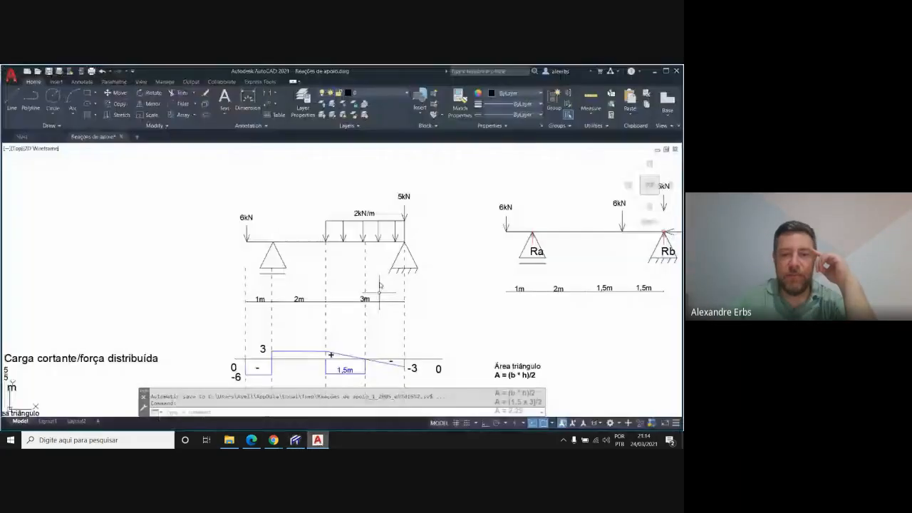
pyautogui.scroll(-4, 374, 232)
pyautogui.scroll(5, 352, 288)
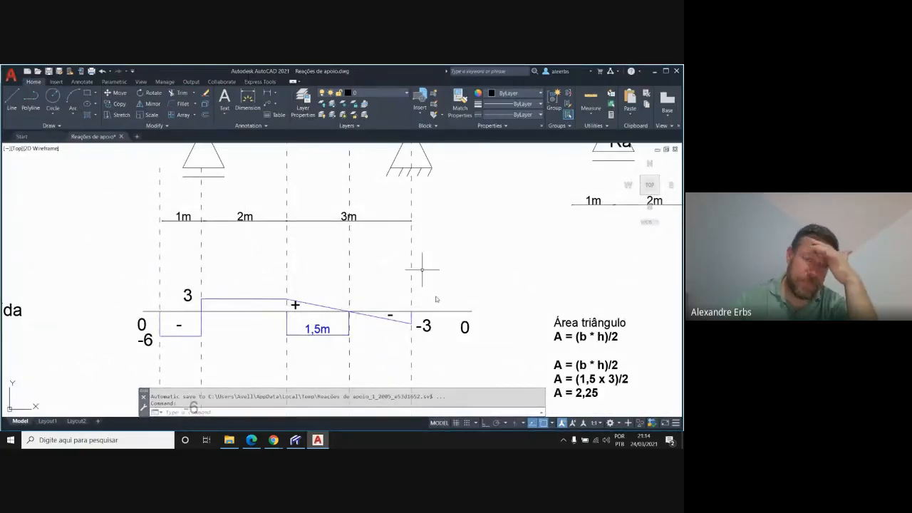
# Return to Ftool, display the bending moment diagram, and compare it with the hand-drawn moment diagram in AutoCAD
pyautogui.click(318, 439)
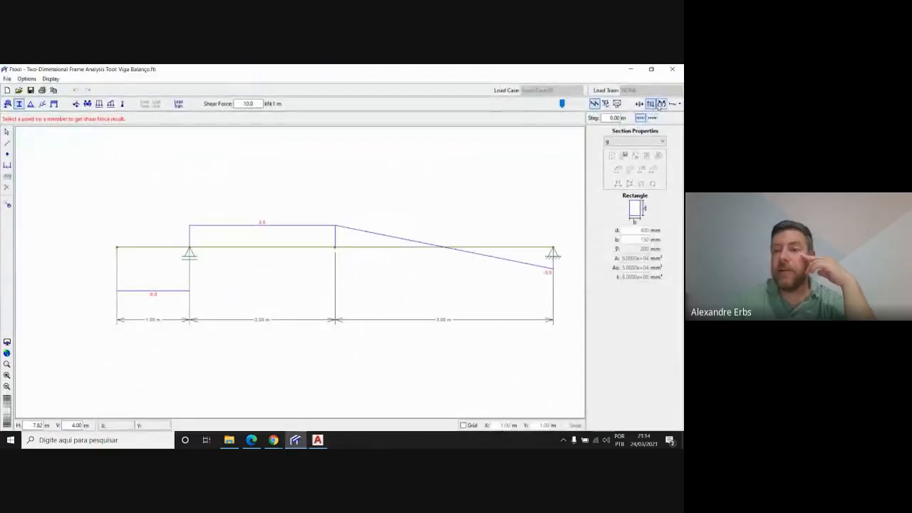
pyautogui.click(660, 104)
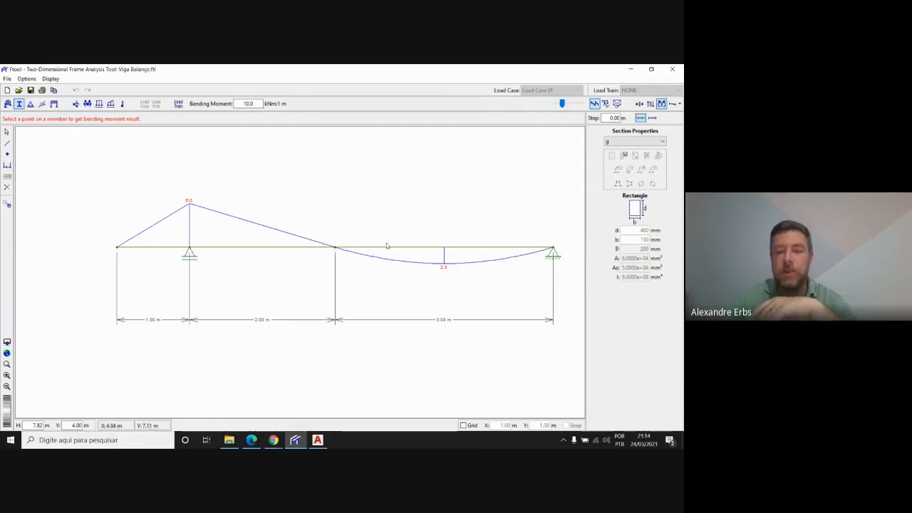
pyautogui.click(318, 440)
pyautogui.scroll(-4, 331, 226)
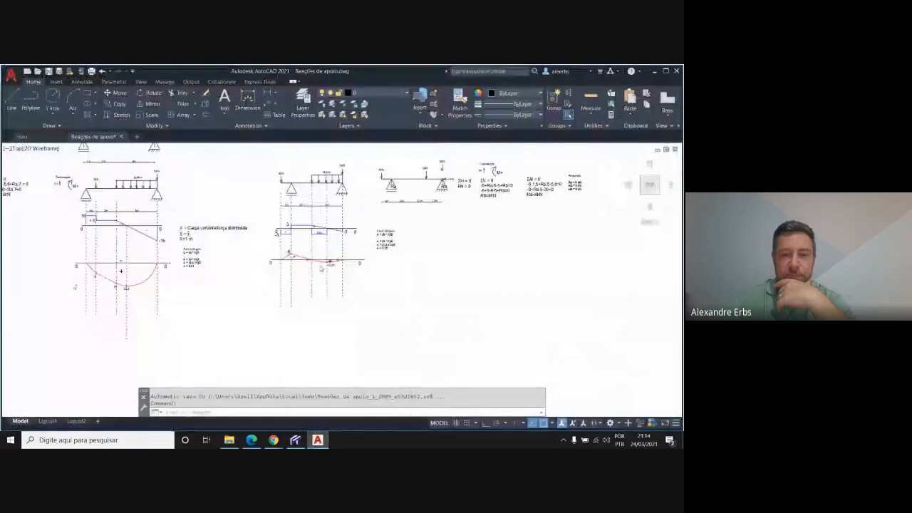
pyautogui.scroll(5, 336, 254)
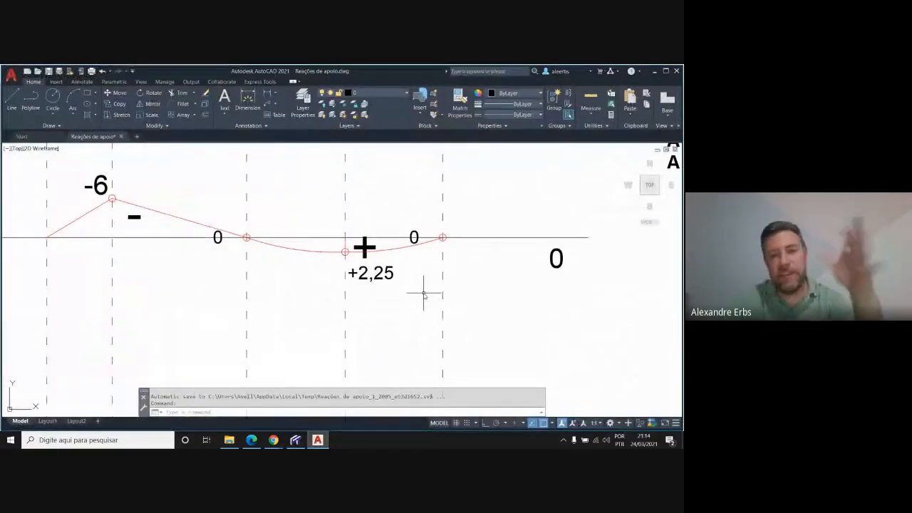
pyautogui.scroll(-2, 423, 295)
pyautogui.scroll(-2, 424, 294)
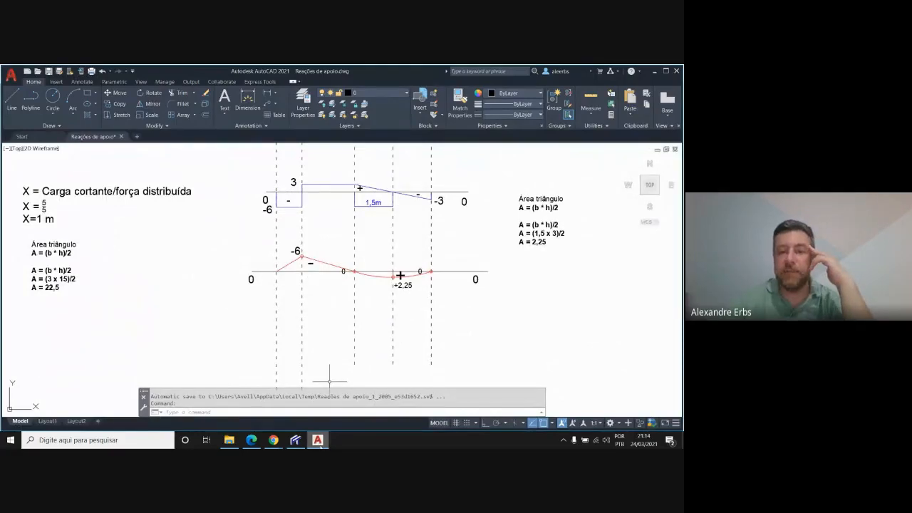
# Switch back to Ftool and turn on the display of support reaction values
pyautogui.click(295, 440)
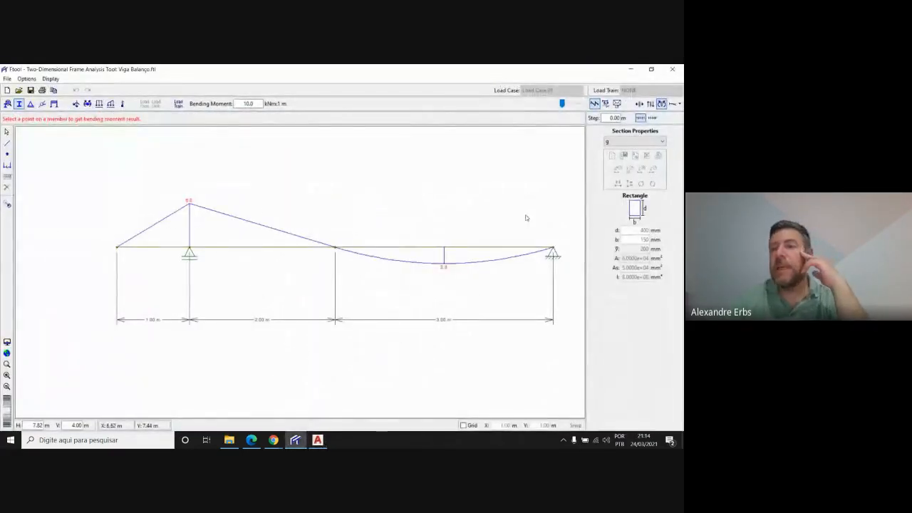
pyautogui.click(34, 80)
pyautogui.click(51, 78)
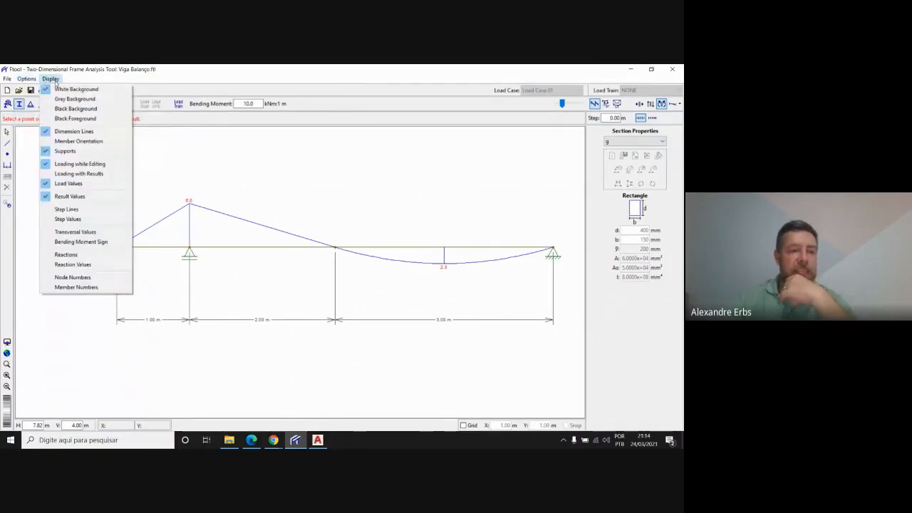
pyautogui.click(92, 264)
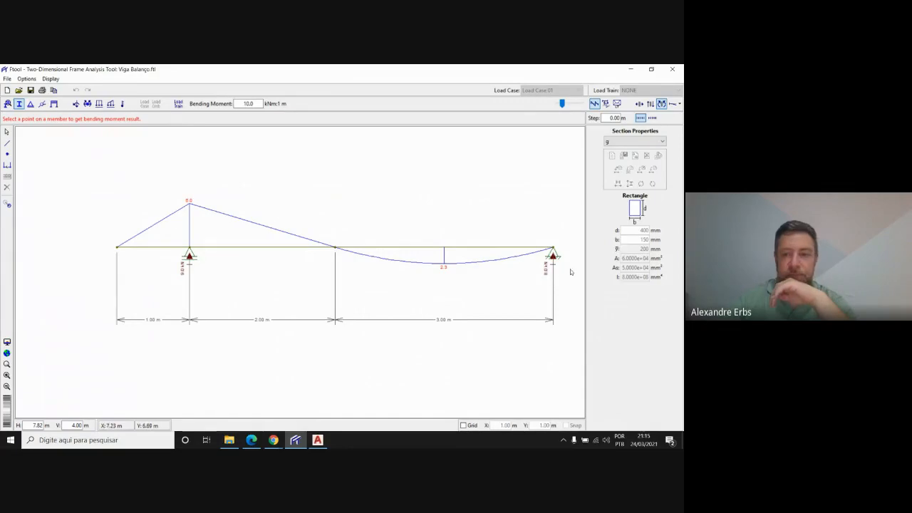
# Compare the reactions at both Ftool supports with the Ra and Rb calculations in the AutoCAD drawing
pyautogui.scroll(6, 190, 256)
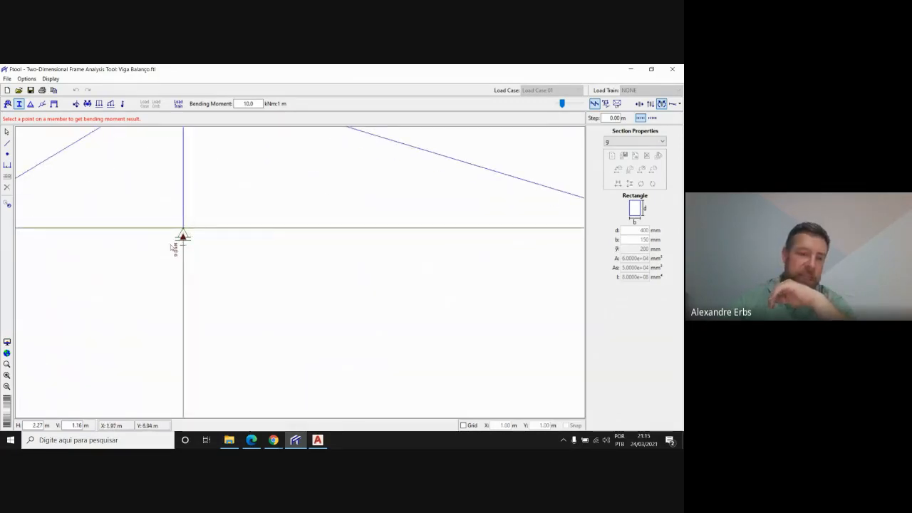
pyautogui.scroll(-6, 183, 241)
pyautogui.scroll(2, 549, 262)
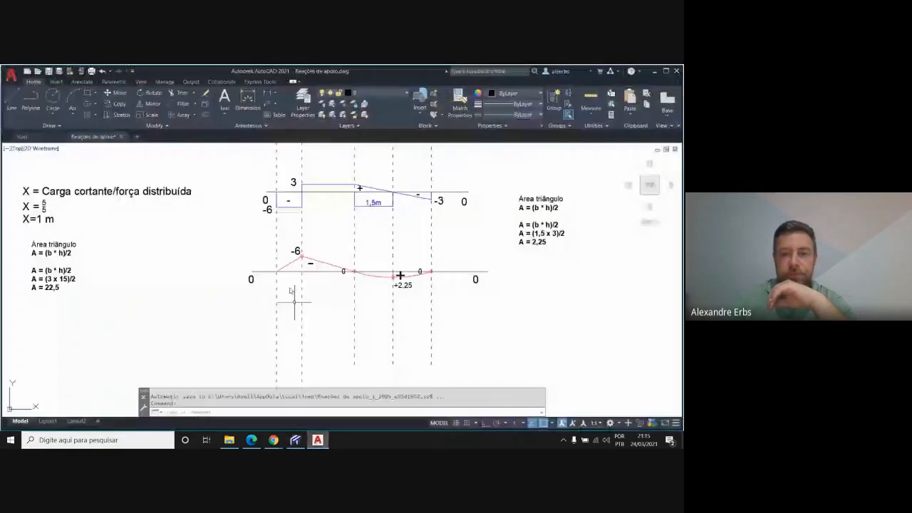
pyautogui.scroll(-5, 293, 304)
pyautogui.scroll(5, 302, 332)
pyautogui.scroll(-2, 354, 287)
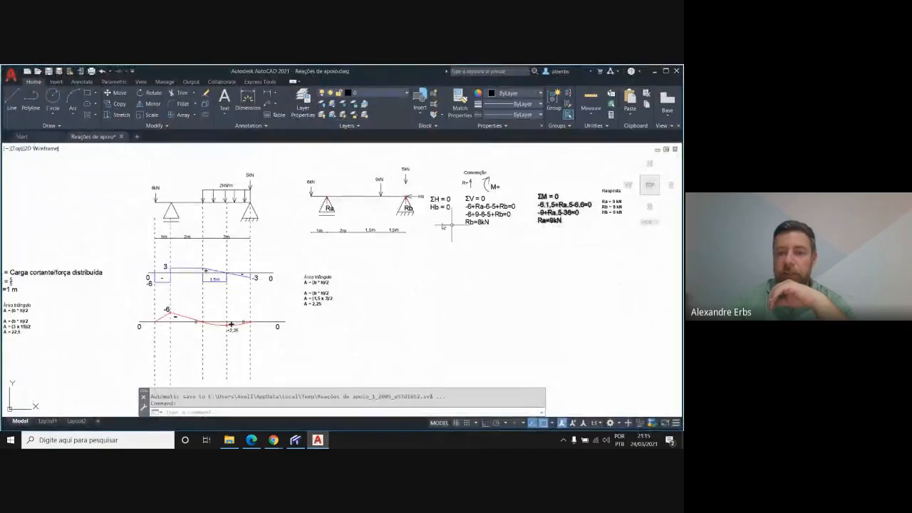
pyautogui.click(322, 446)
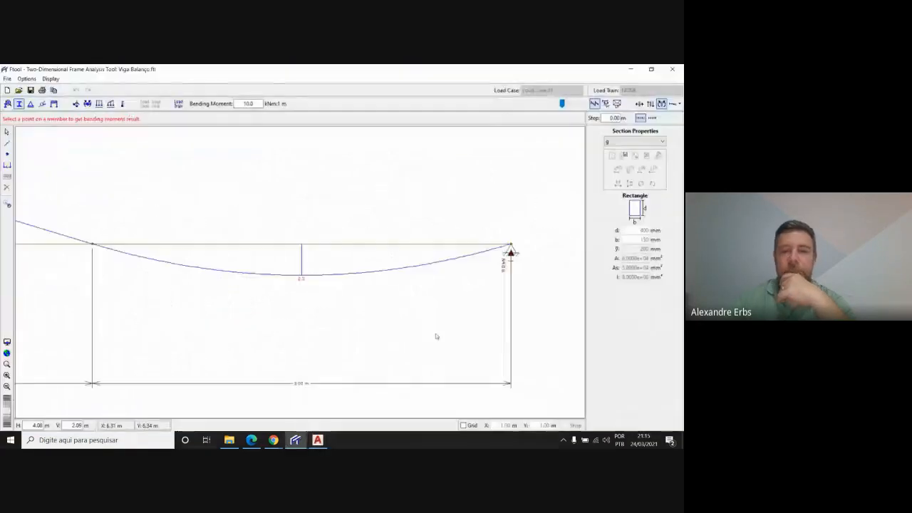
pyautogui.scroll(-4, 549, 344)
pyautogui.scroll(2, 387, 325)
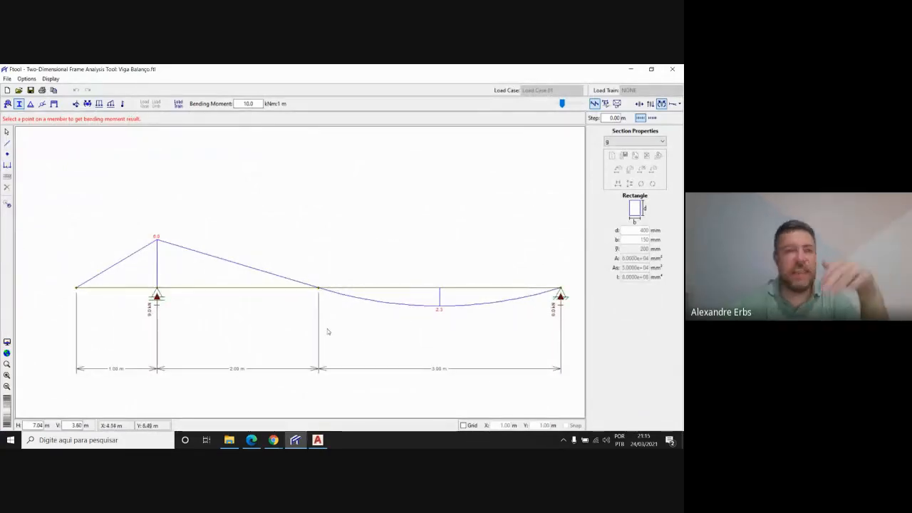
# Display the beam's deformed configuration, then return to the loaded model in selection mode
pyautogui.click(672, 104)
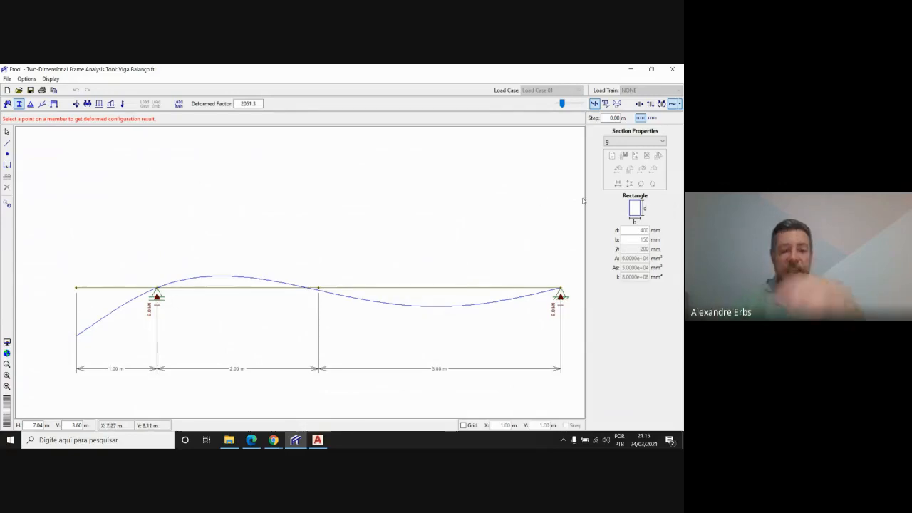
pyautogui.press('Escape')
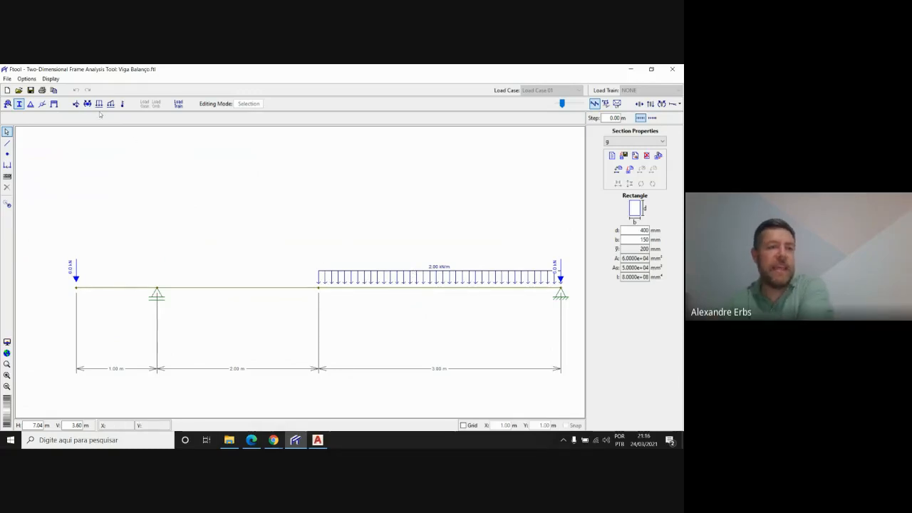
pyautogui.click(48, 79)
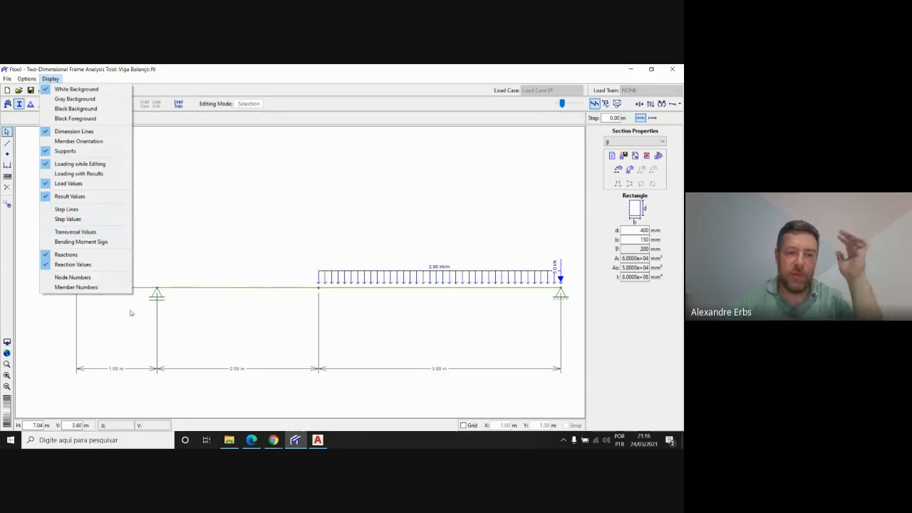
pyautogui.click(299, 189)
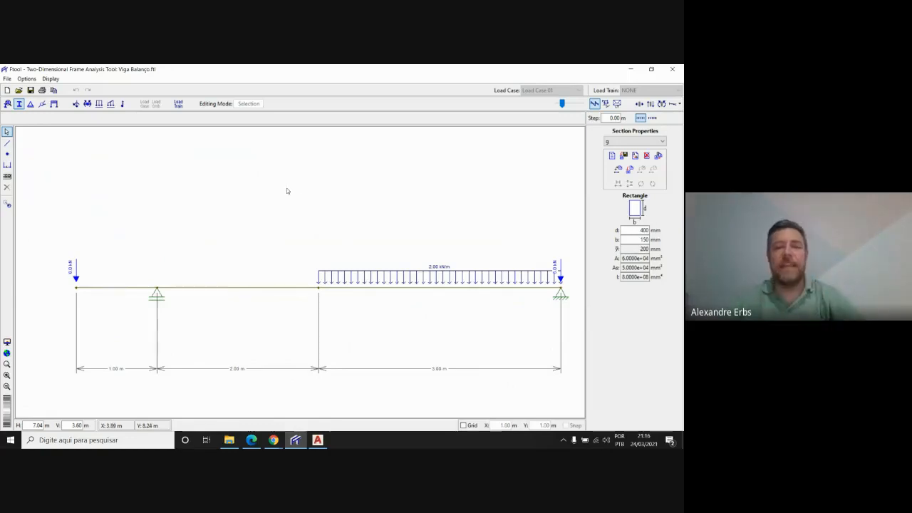
# Set the vertical uniform load Qy on the beam's 3 m segment to -20 kN/m
pyautogui.click(447, 288)
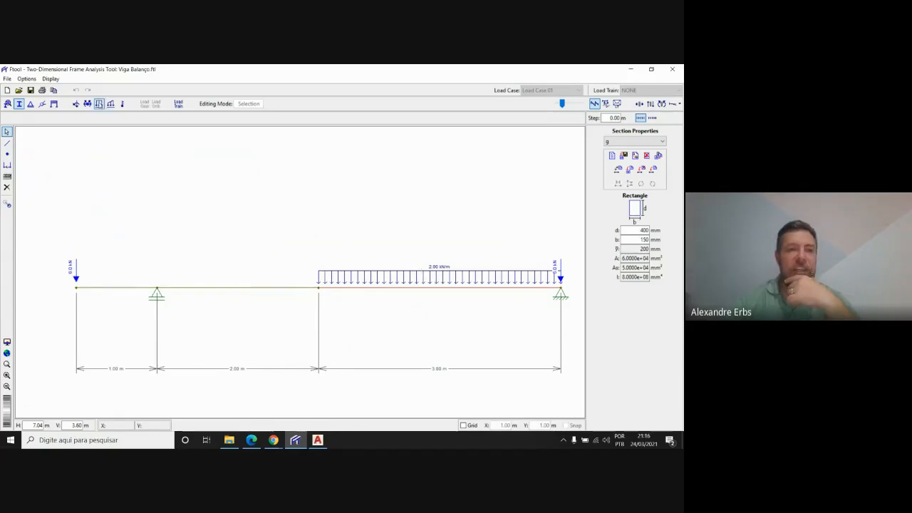
pyautogui.click(99, 103)
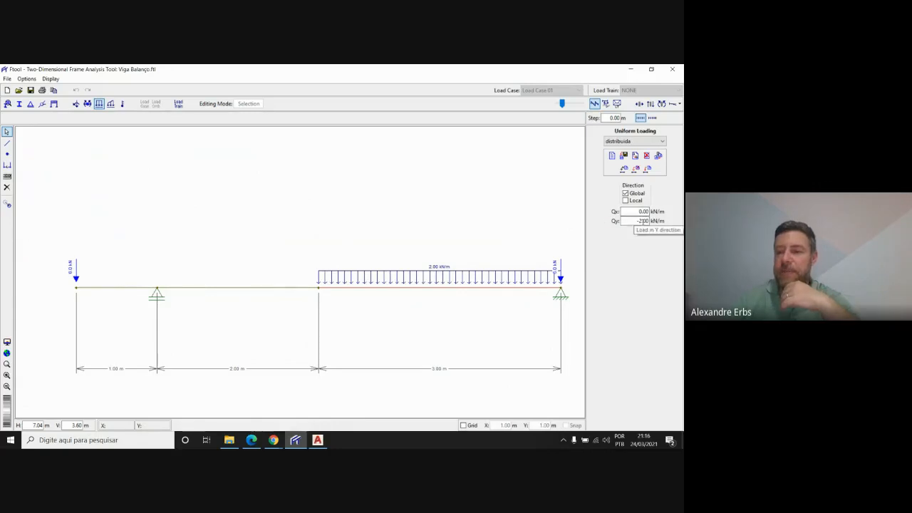
pyautogui.write('0')
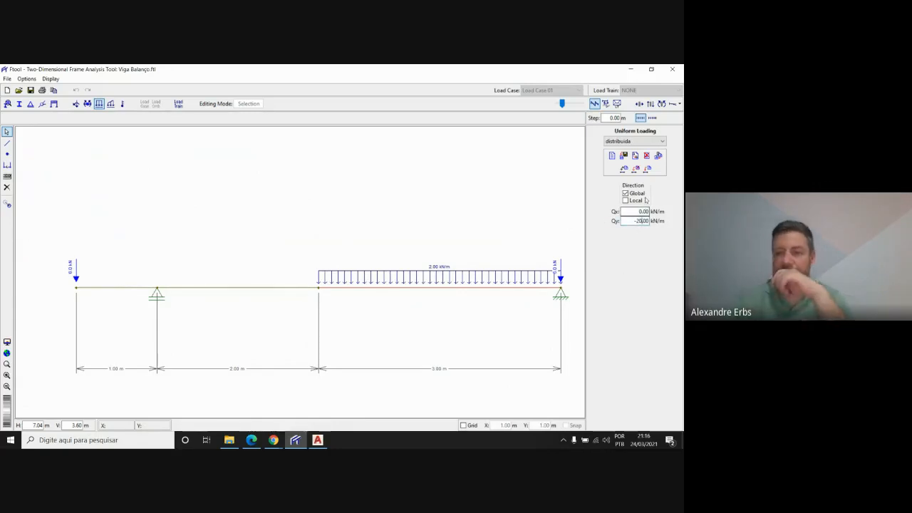
pyautogui.press('Return')
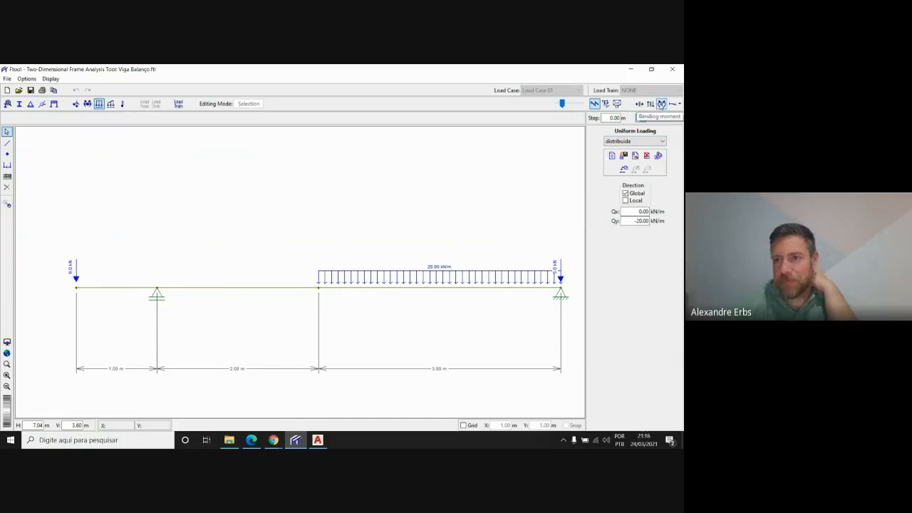
# Compare the bending moment and shear force diagrams under the increased distributed load, ending on the bending moment diagram
pyautogui.click(661, 104)
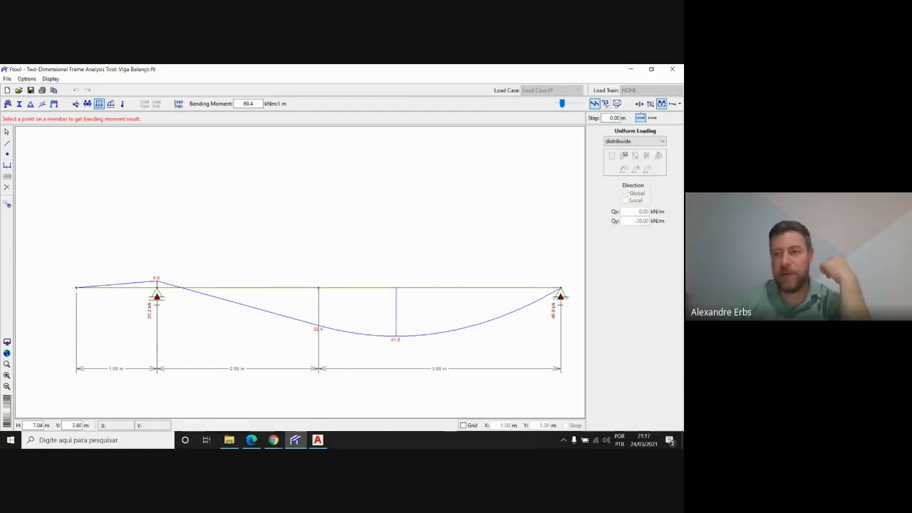
pyautogui.click(650, 103)
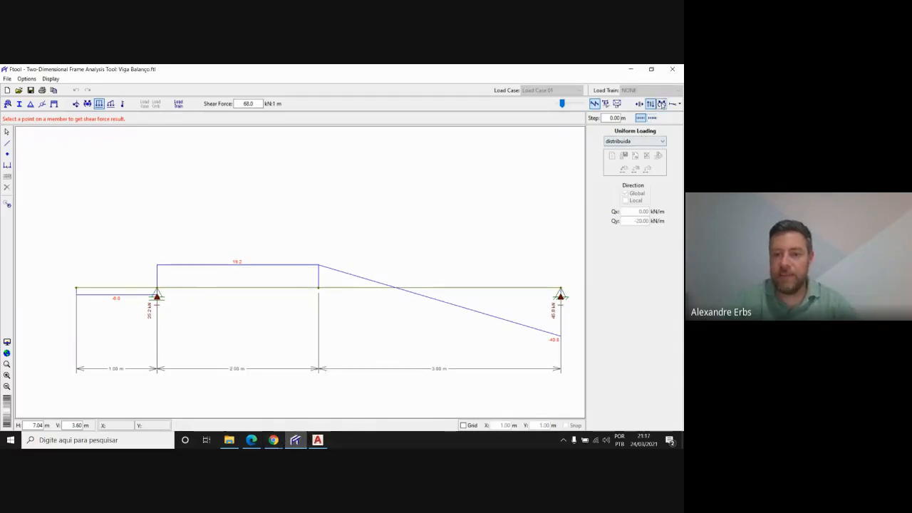
pyautogui.click(662, 104)
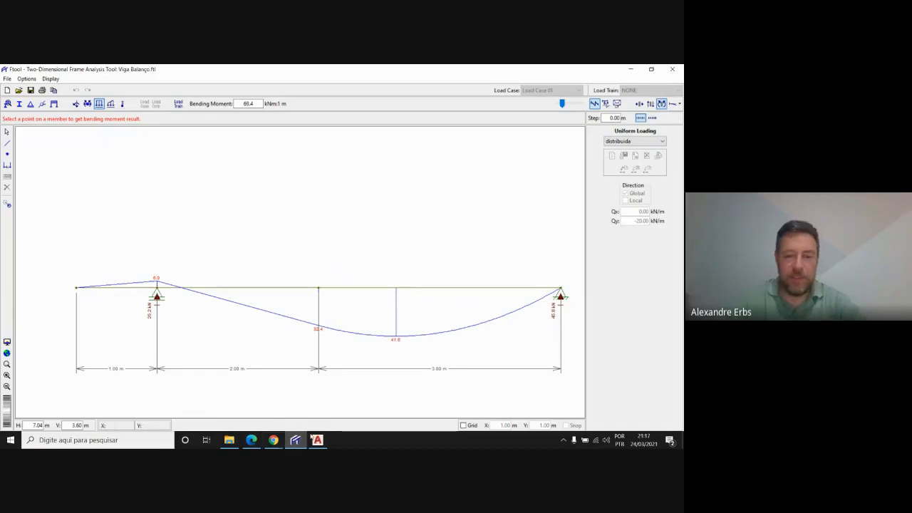
# Switch from Ftool to the Google Meet class call in Chrome
pyautogui.moveTo(274, 439)
pyautogui.click(232, 403)
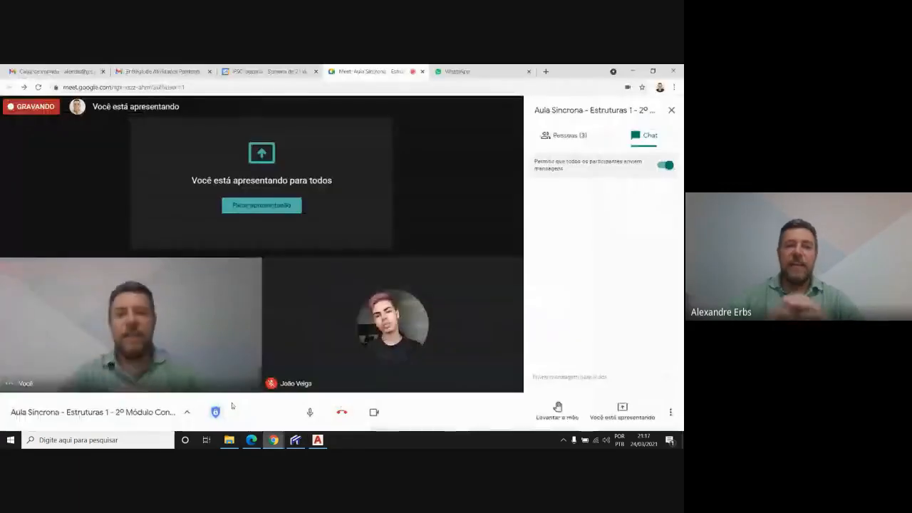